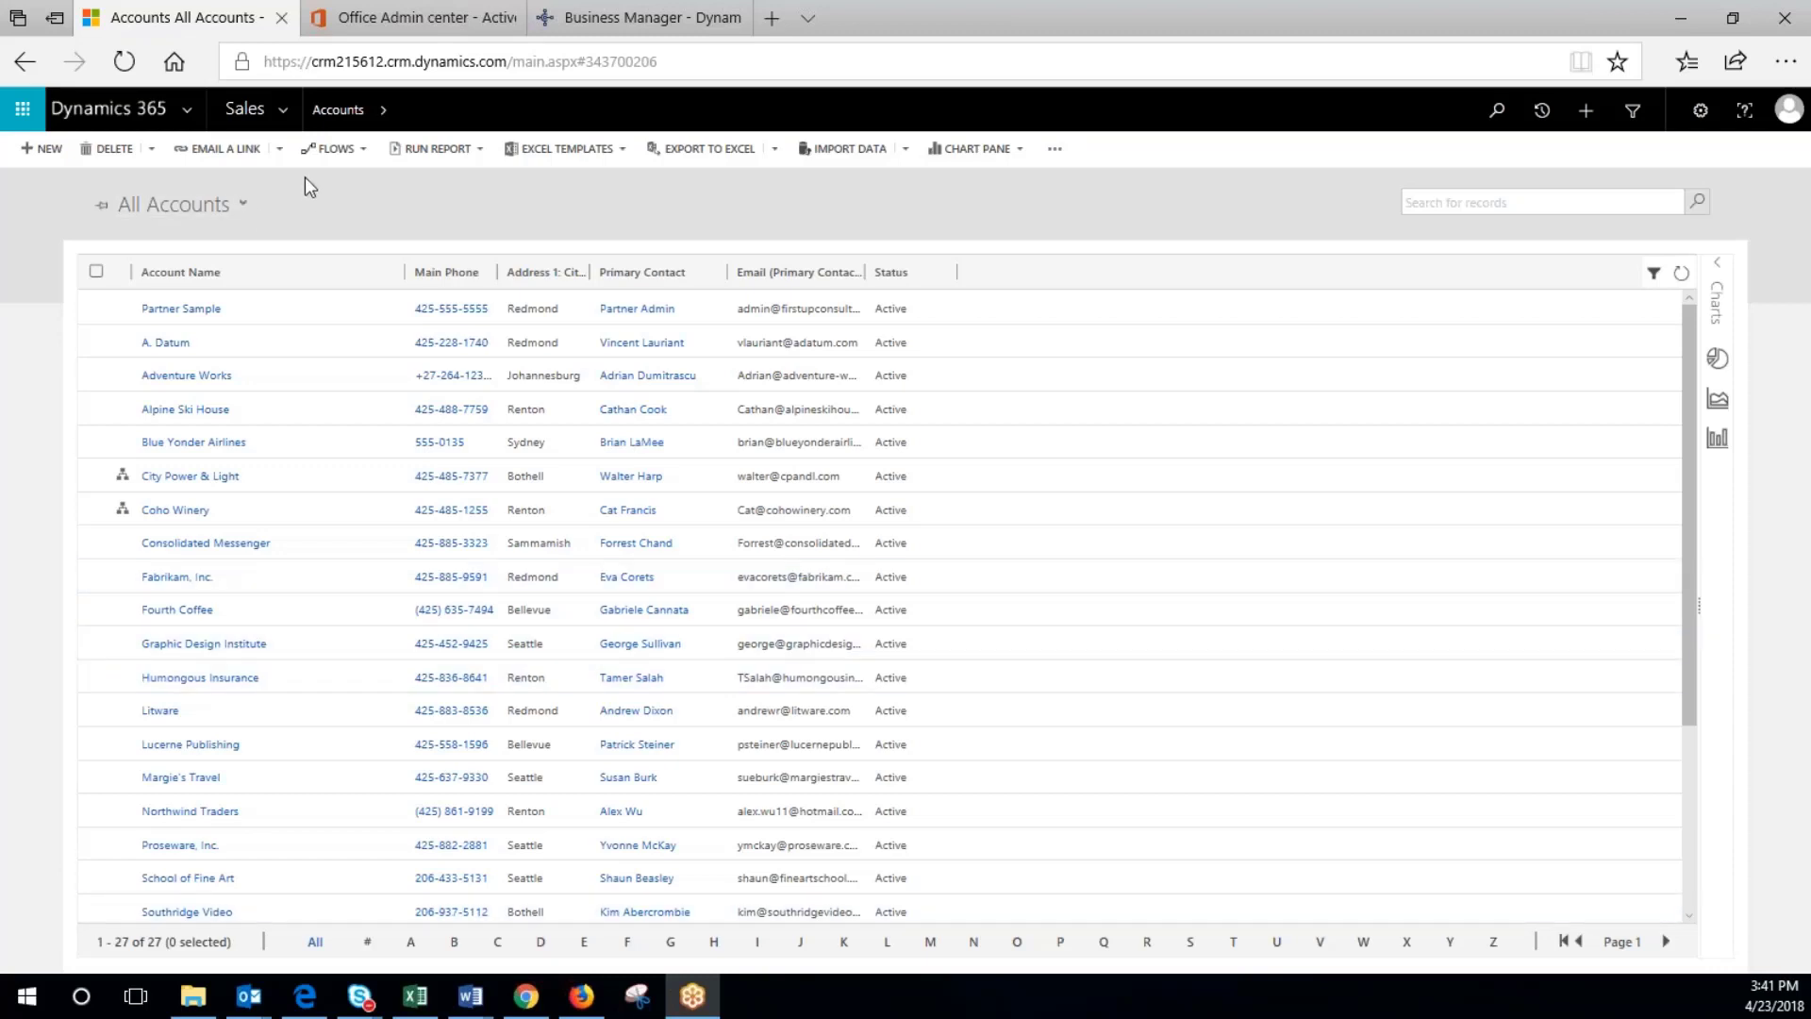
# Go to the Settings area's Product Catalog and show the active price lists
pyautogui.click(283, 111)
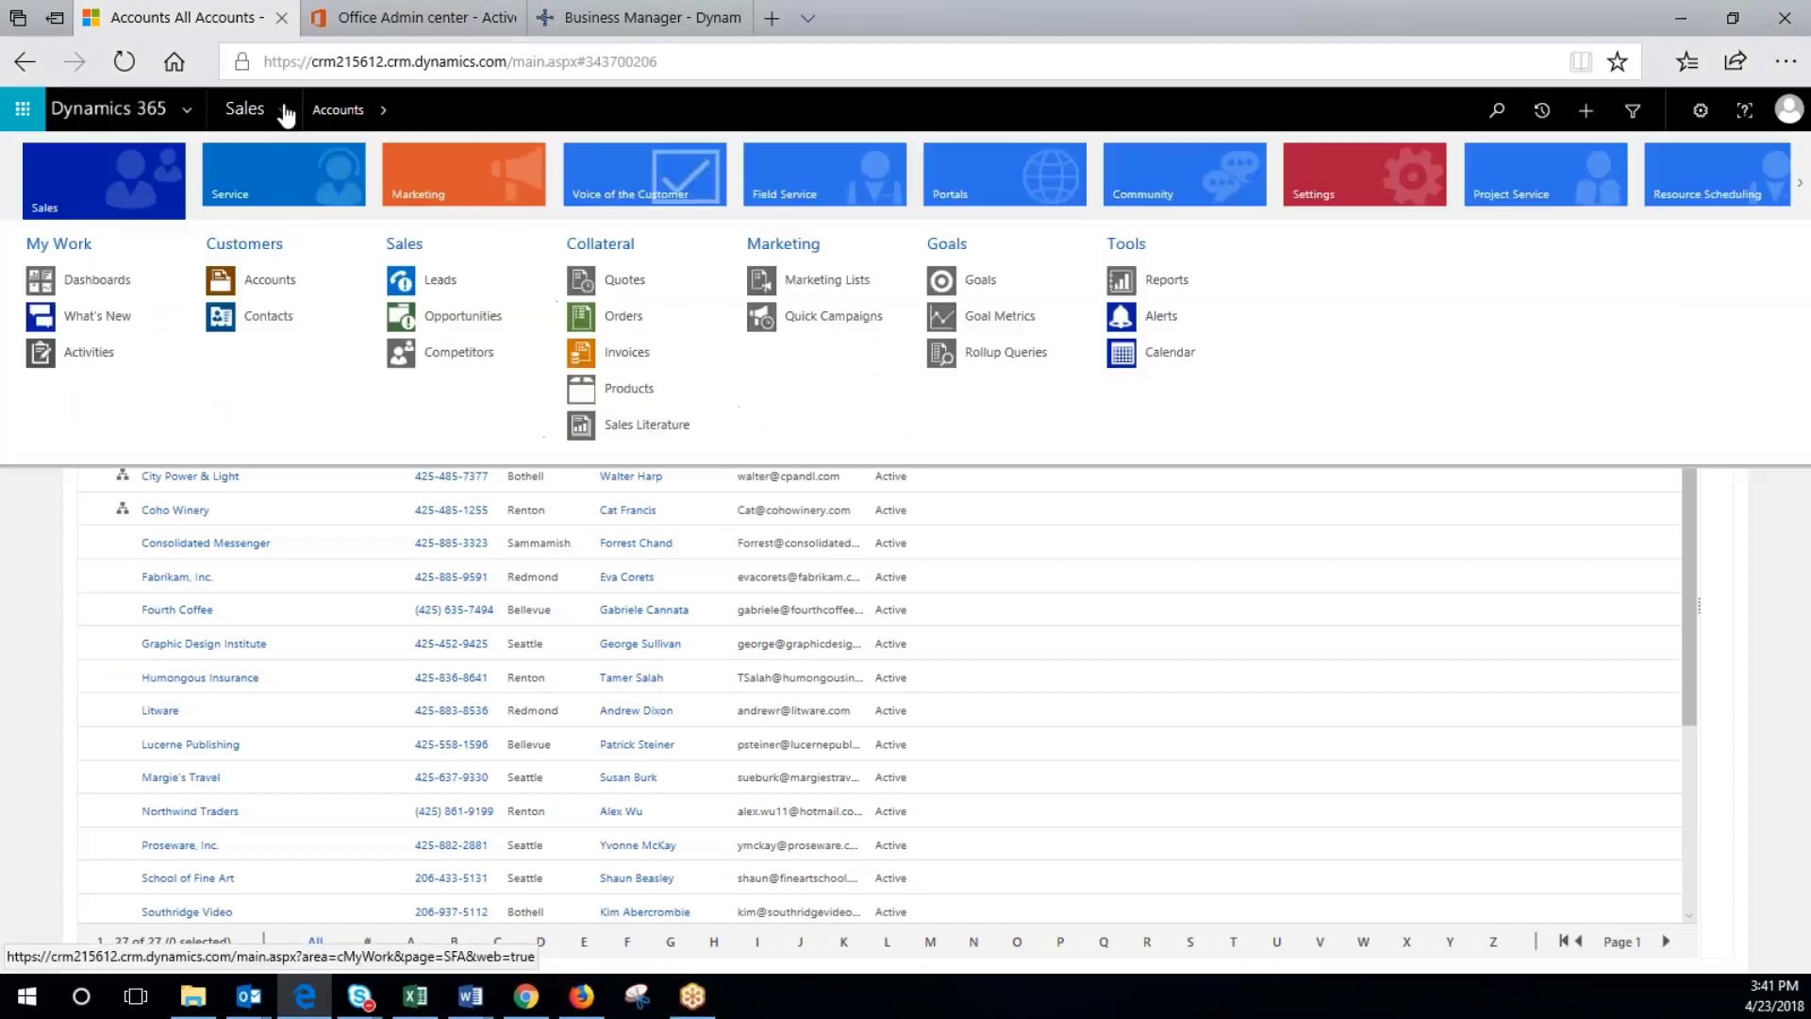
pyautogui.click(1391, 189)
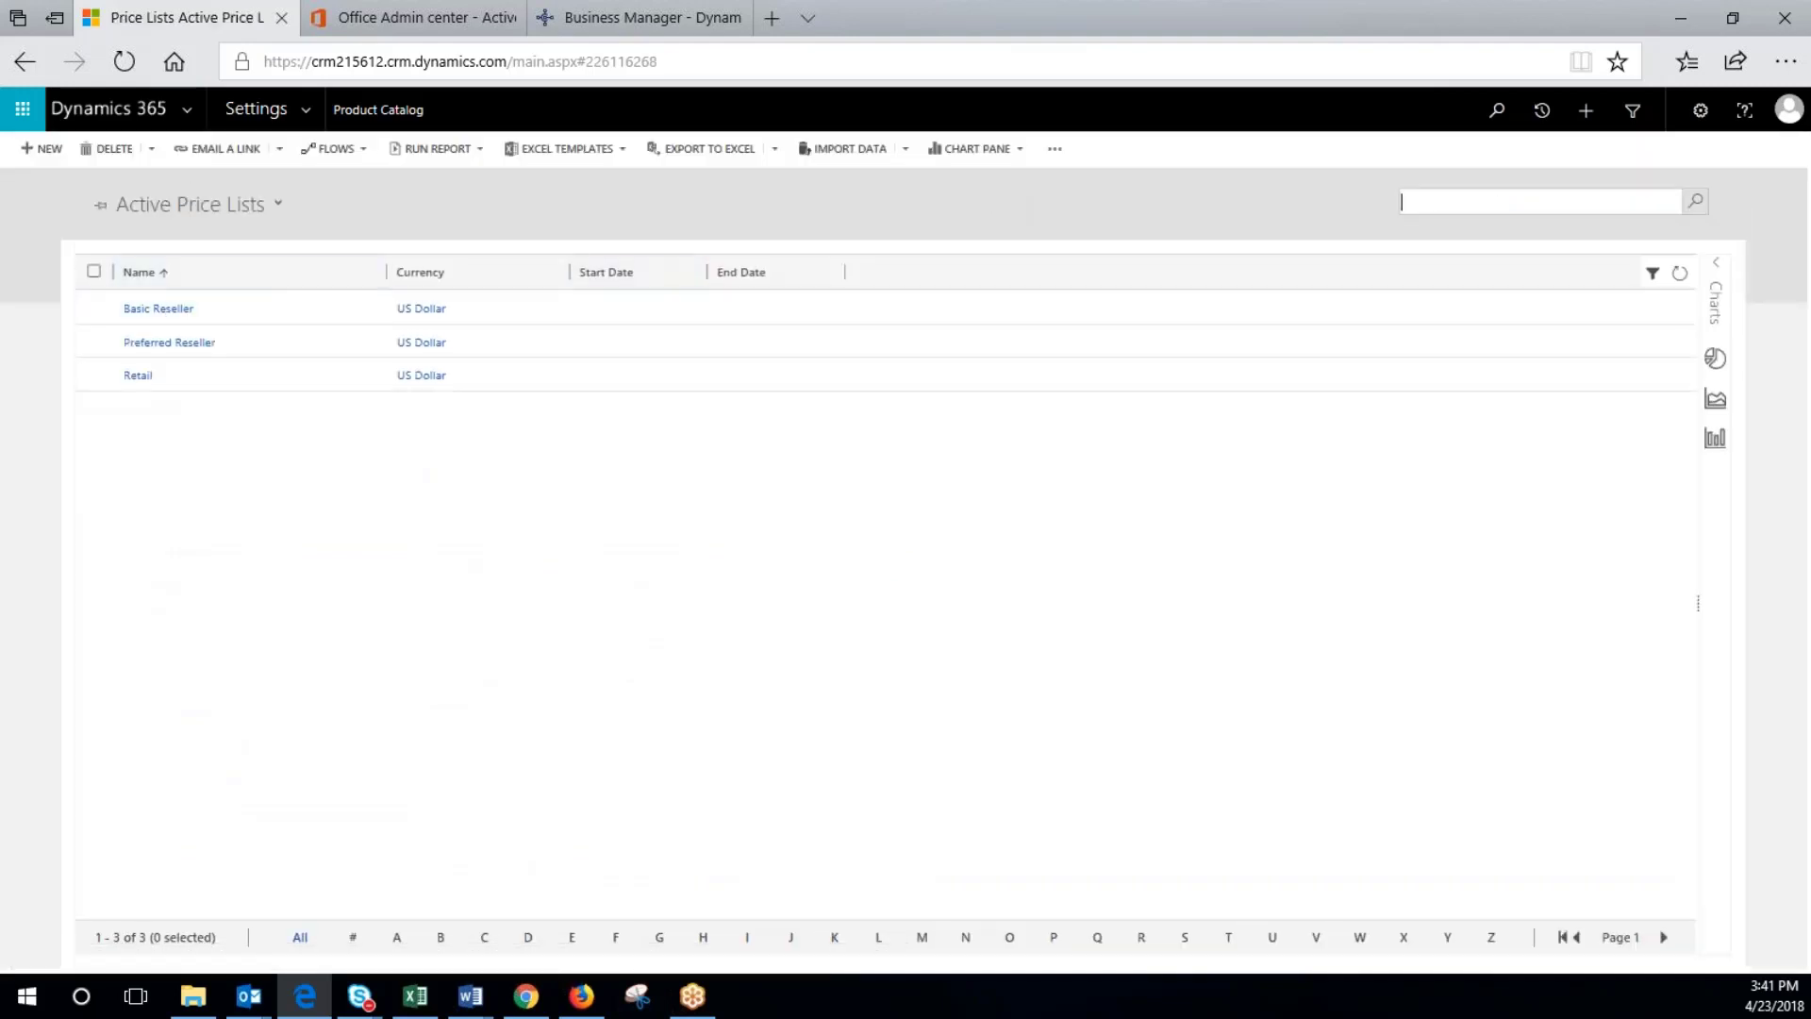
# Create a new price list named Soda and save and close it
pyautogui.click(38, 151)
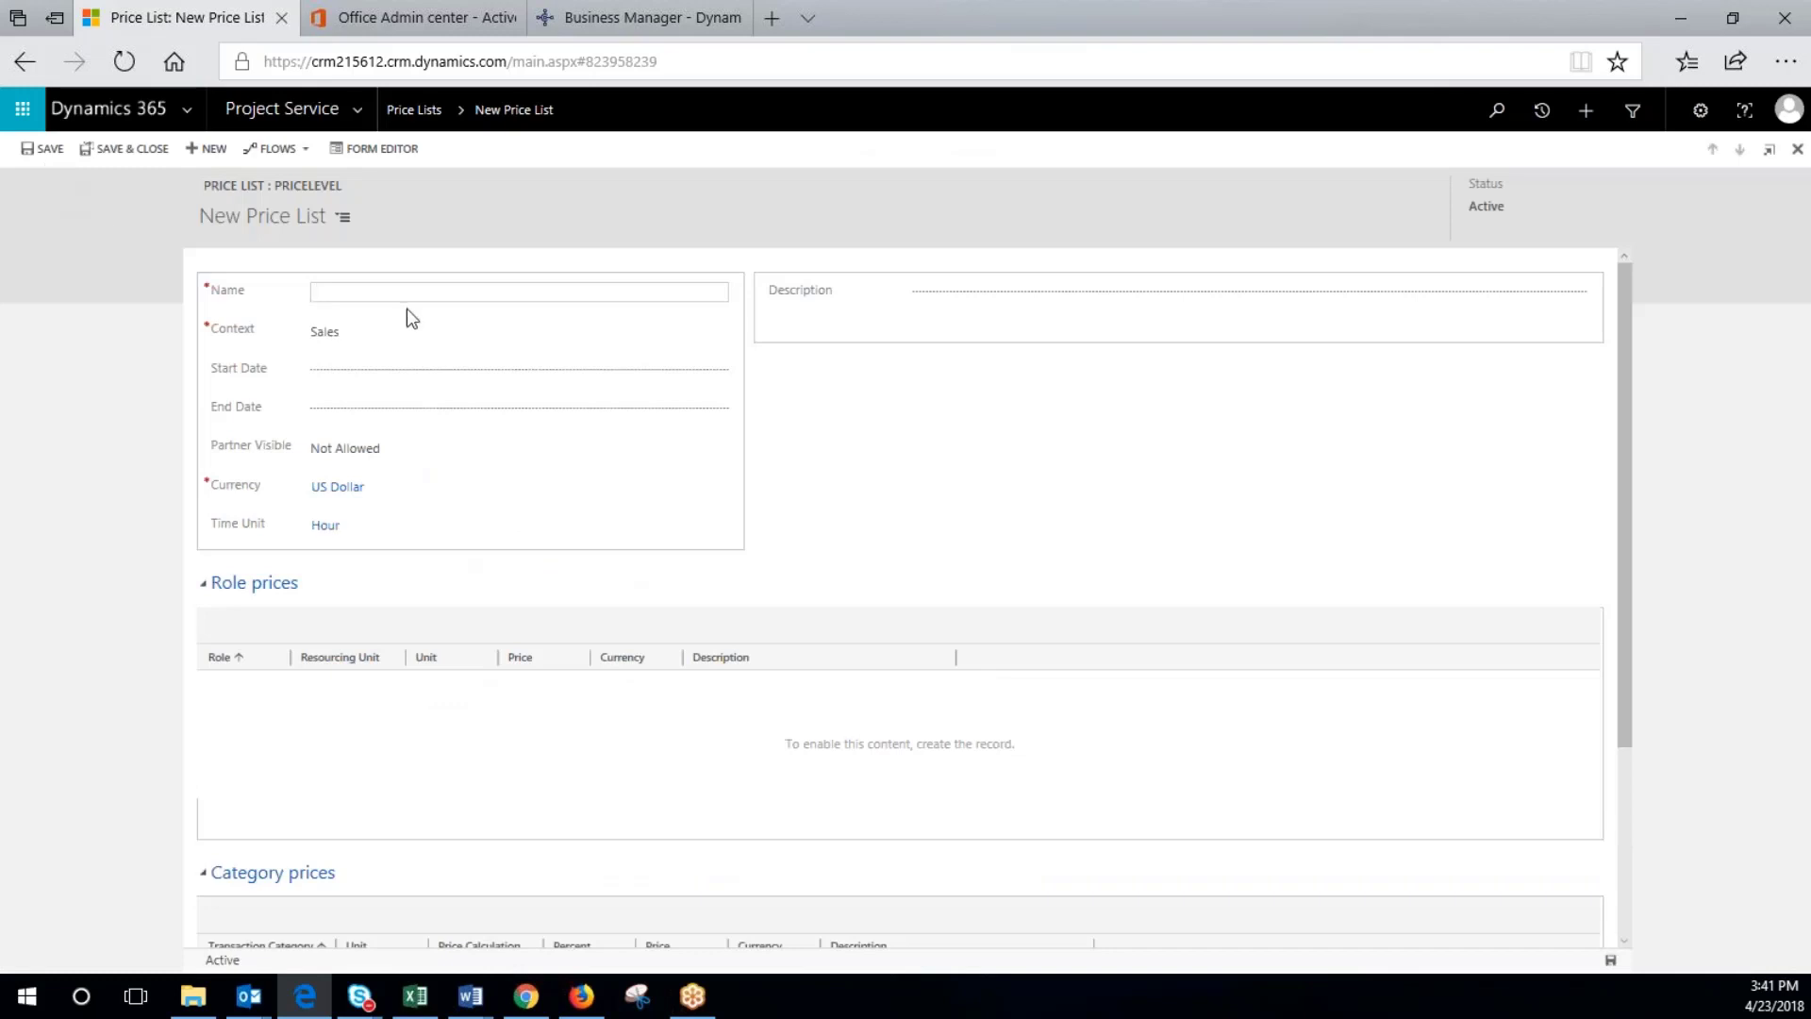
pyautogui.write('Soda')
pyautogui.click(128, 148)
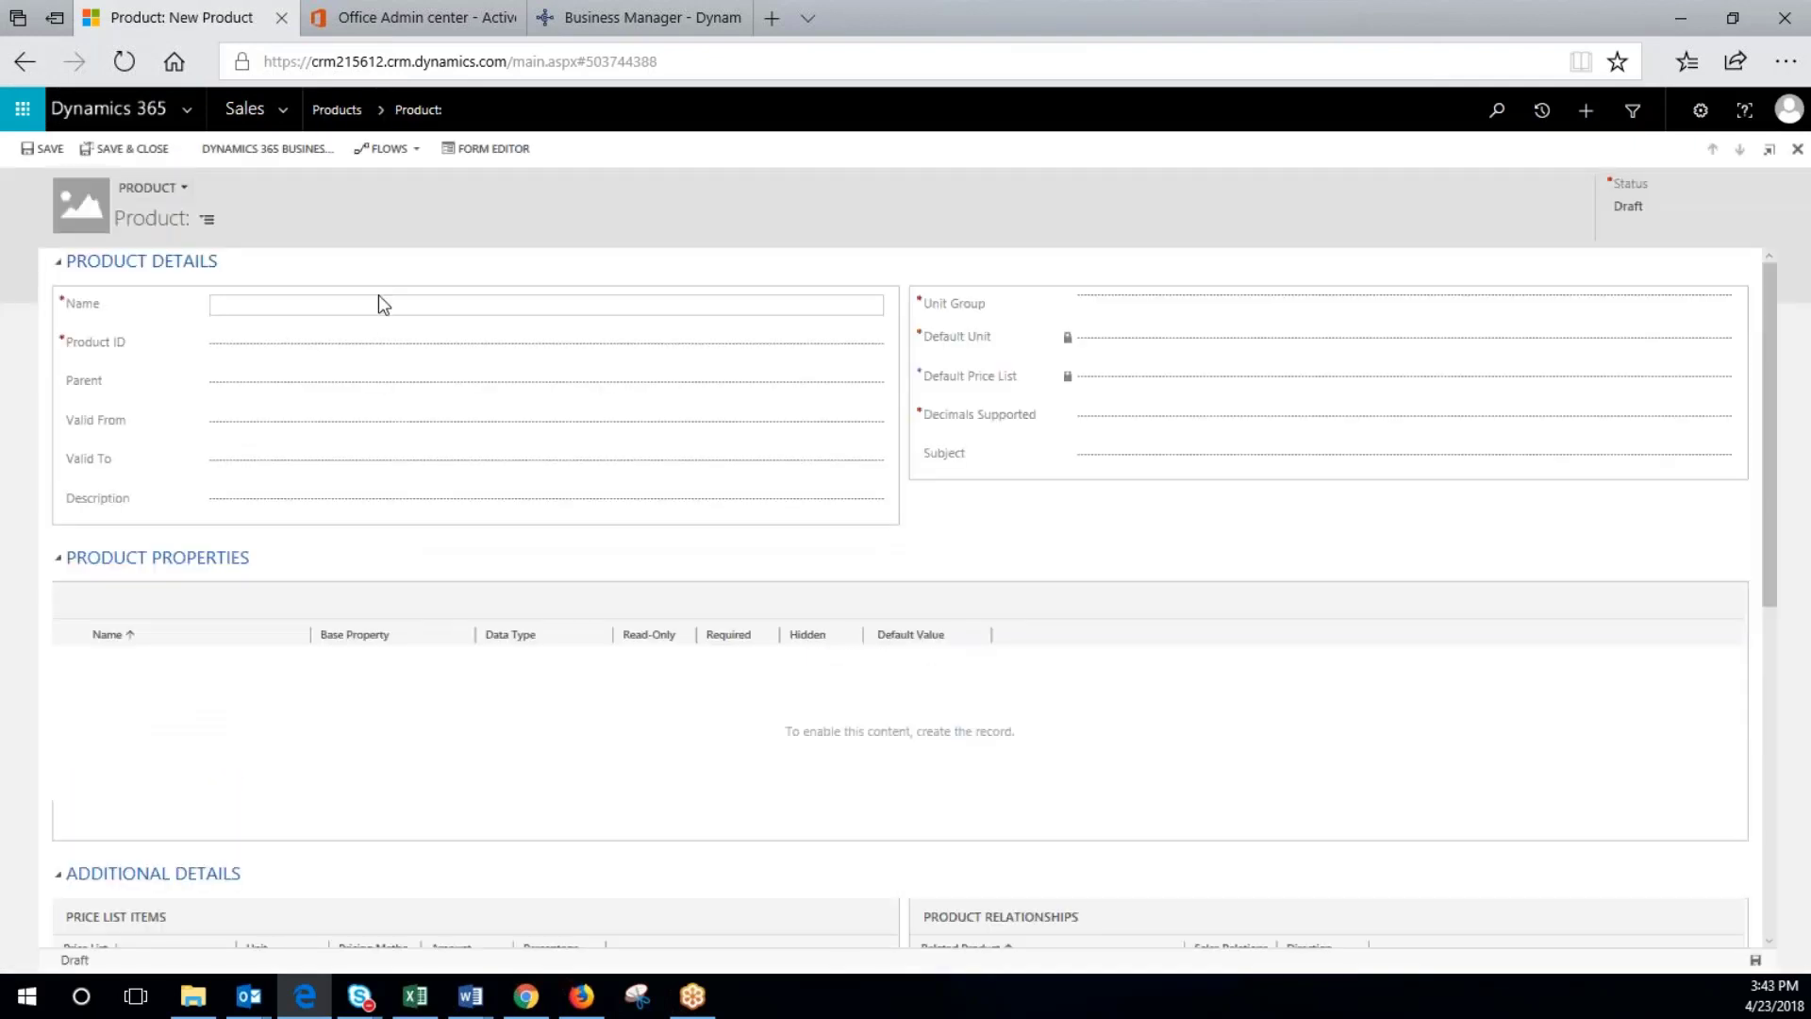
# Name the new product Diet Mountain Dew with product ID DMD-1234
pyautogui.click(380, 300)
pyautogui.write('Diet Mountain Dew')
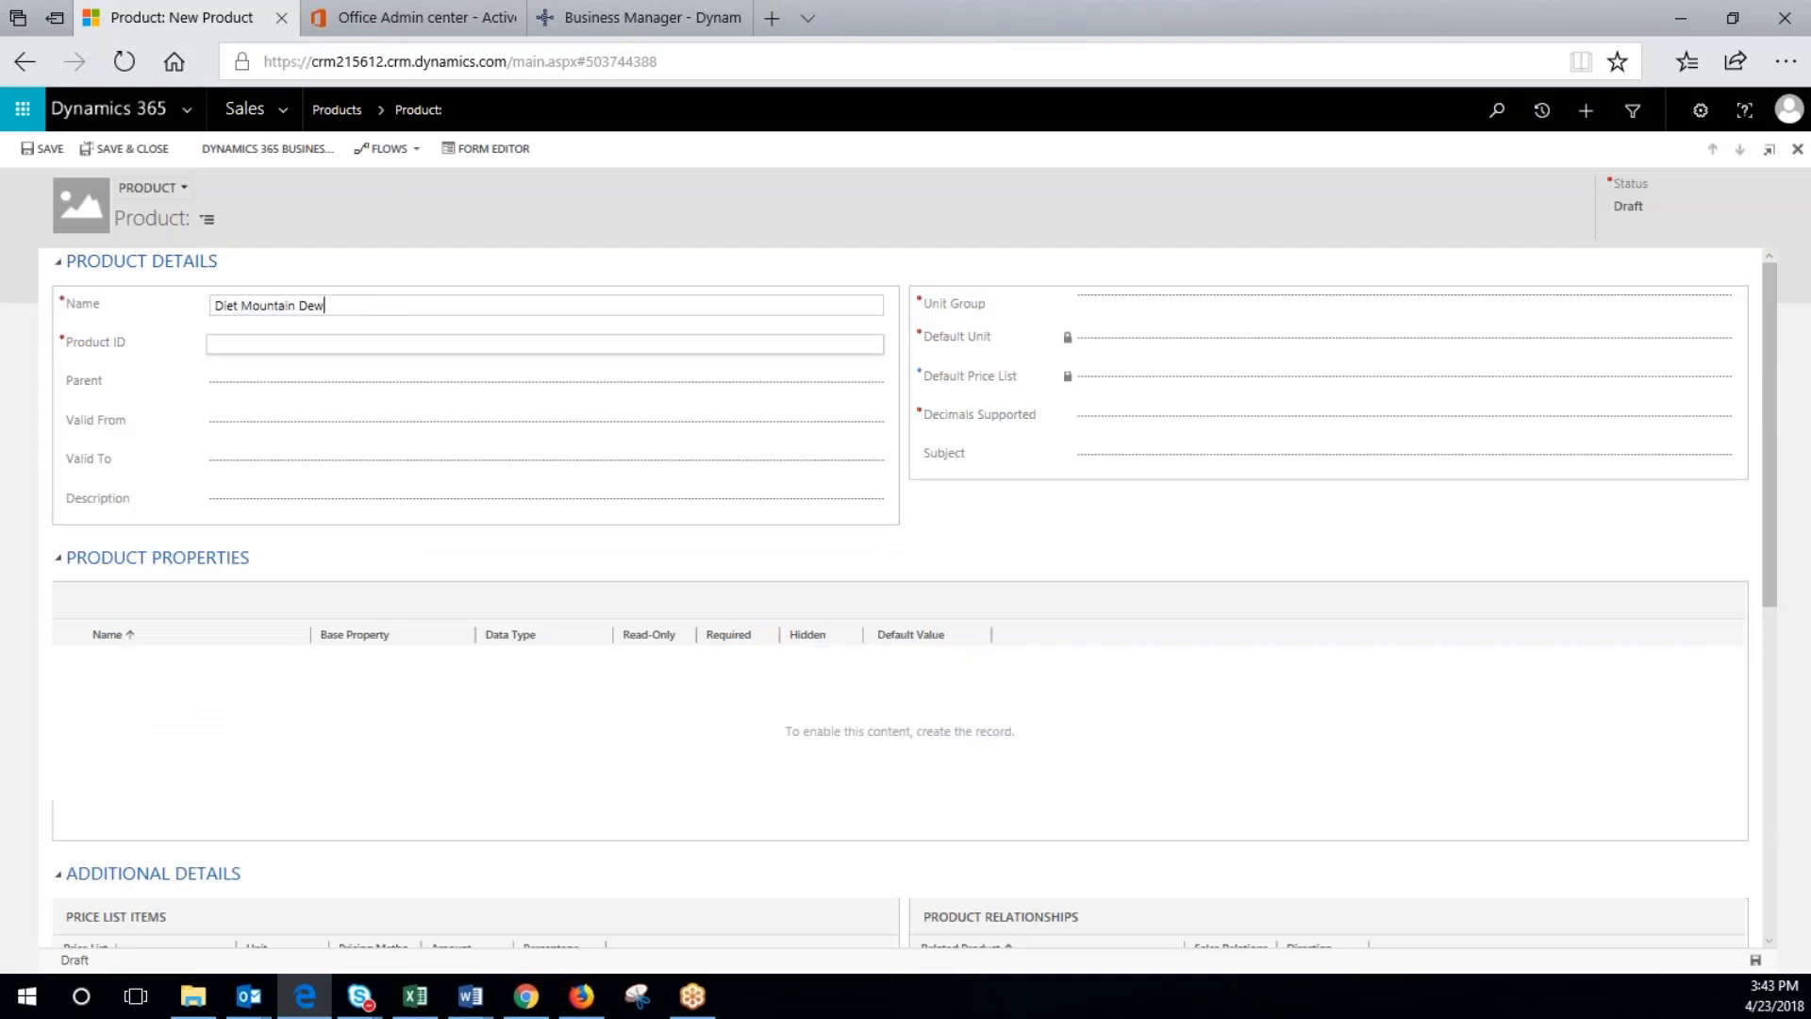
pyautogui.click(363, 344)
pyautogui.write('DMD')
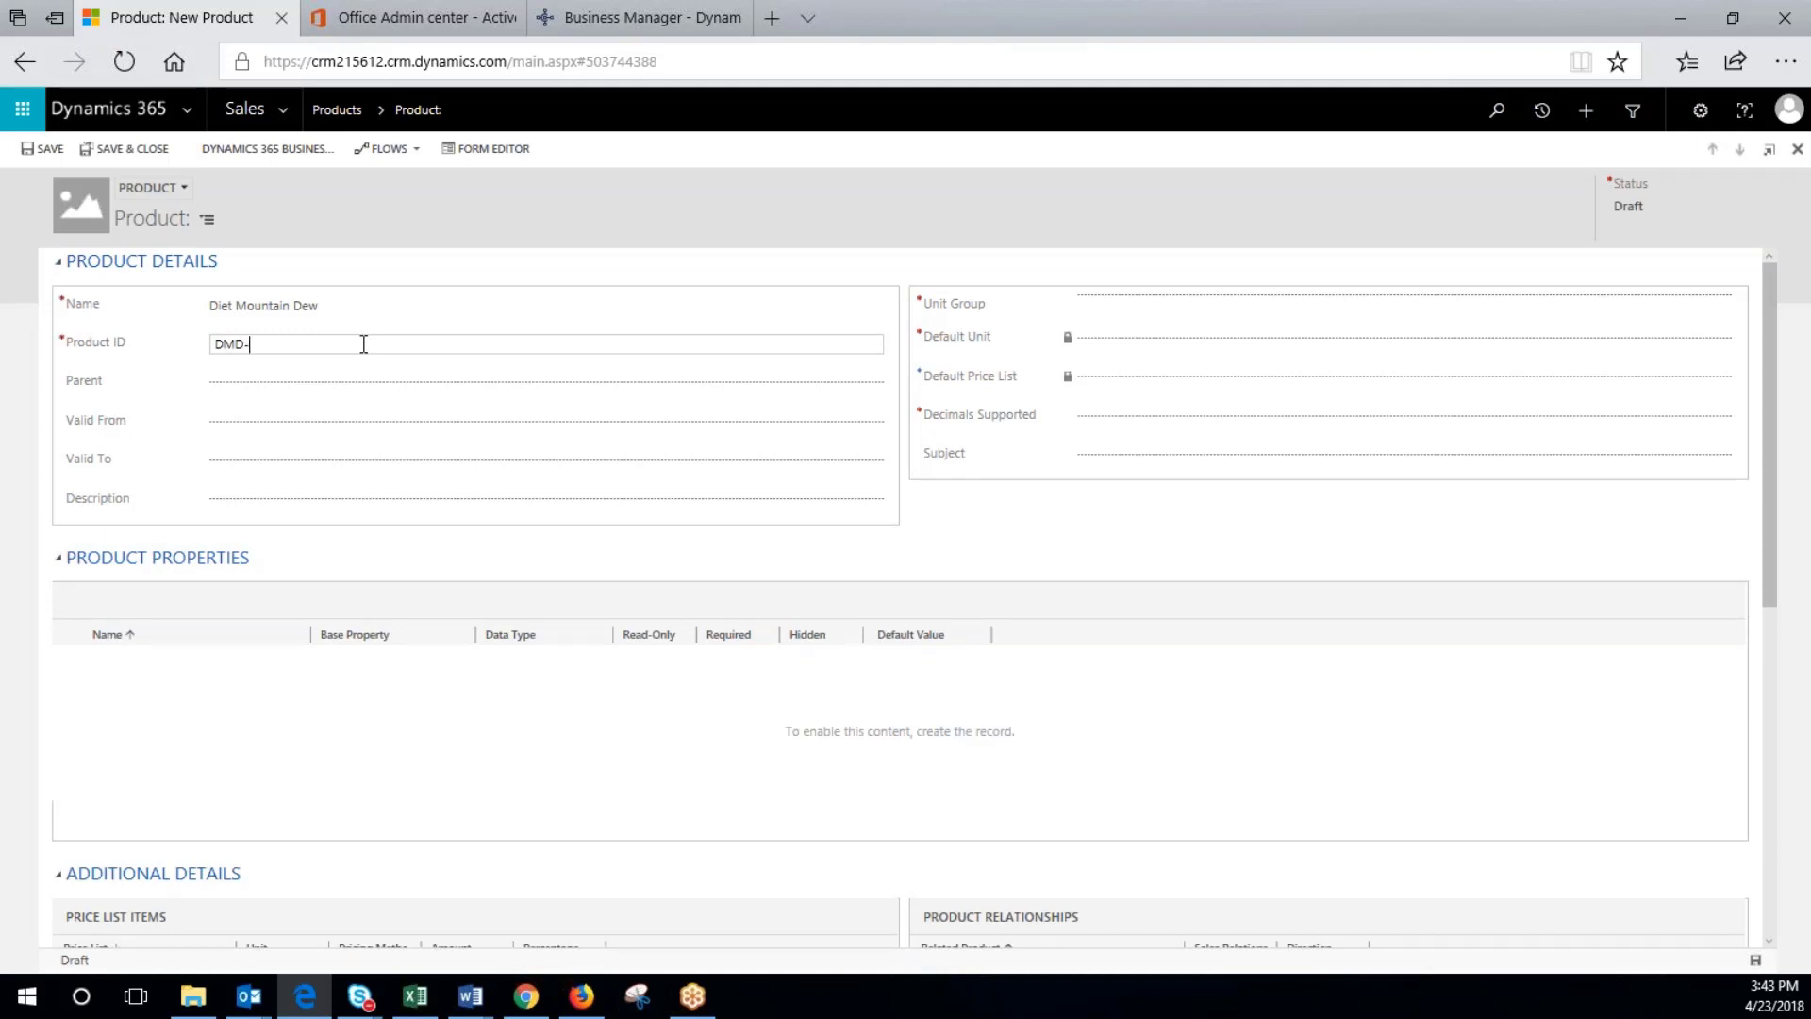
pyautogui.write('-1234')
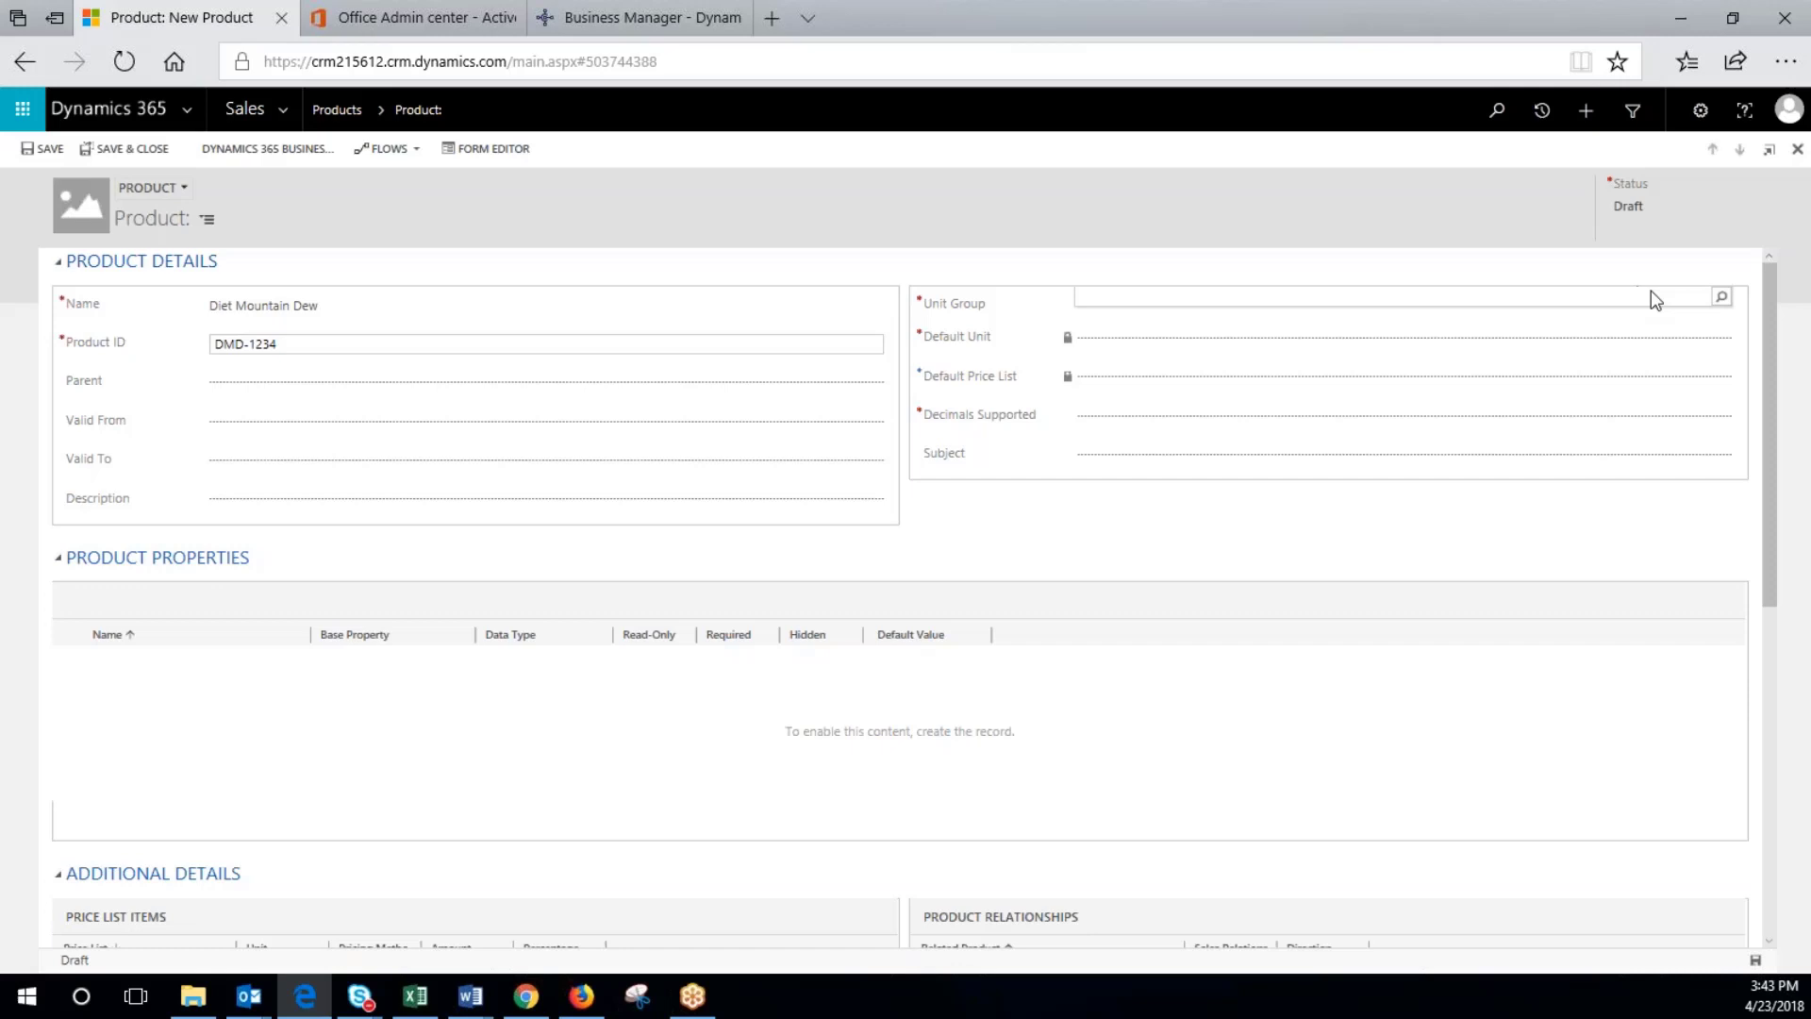
# Give it unit group Soda, default unit Can, and 0 decimals supported
pyautogui.click(1720, 298)
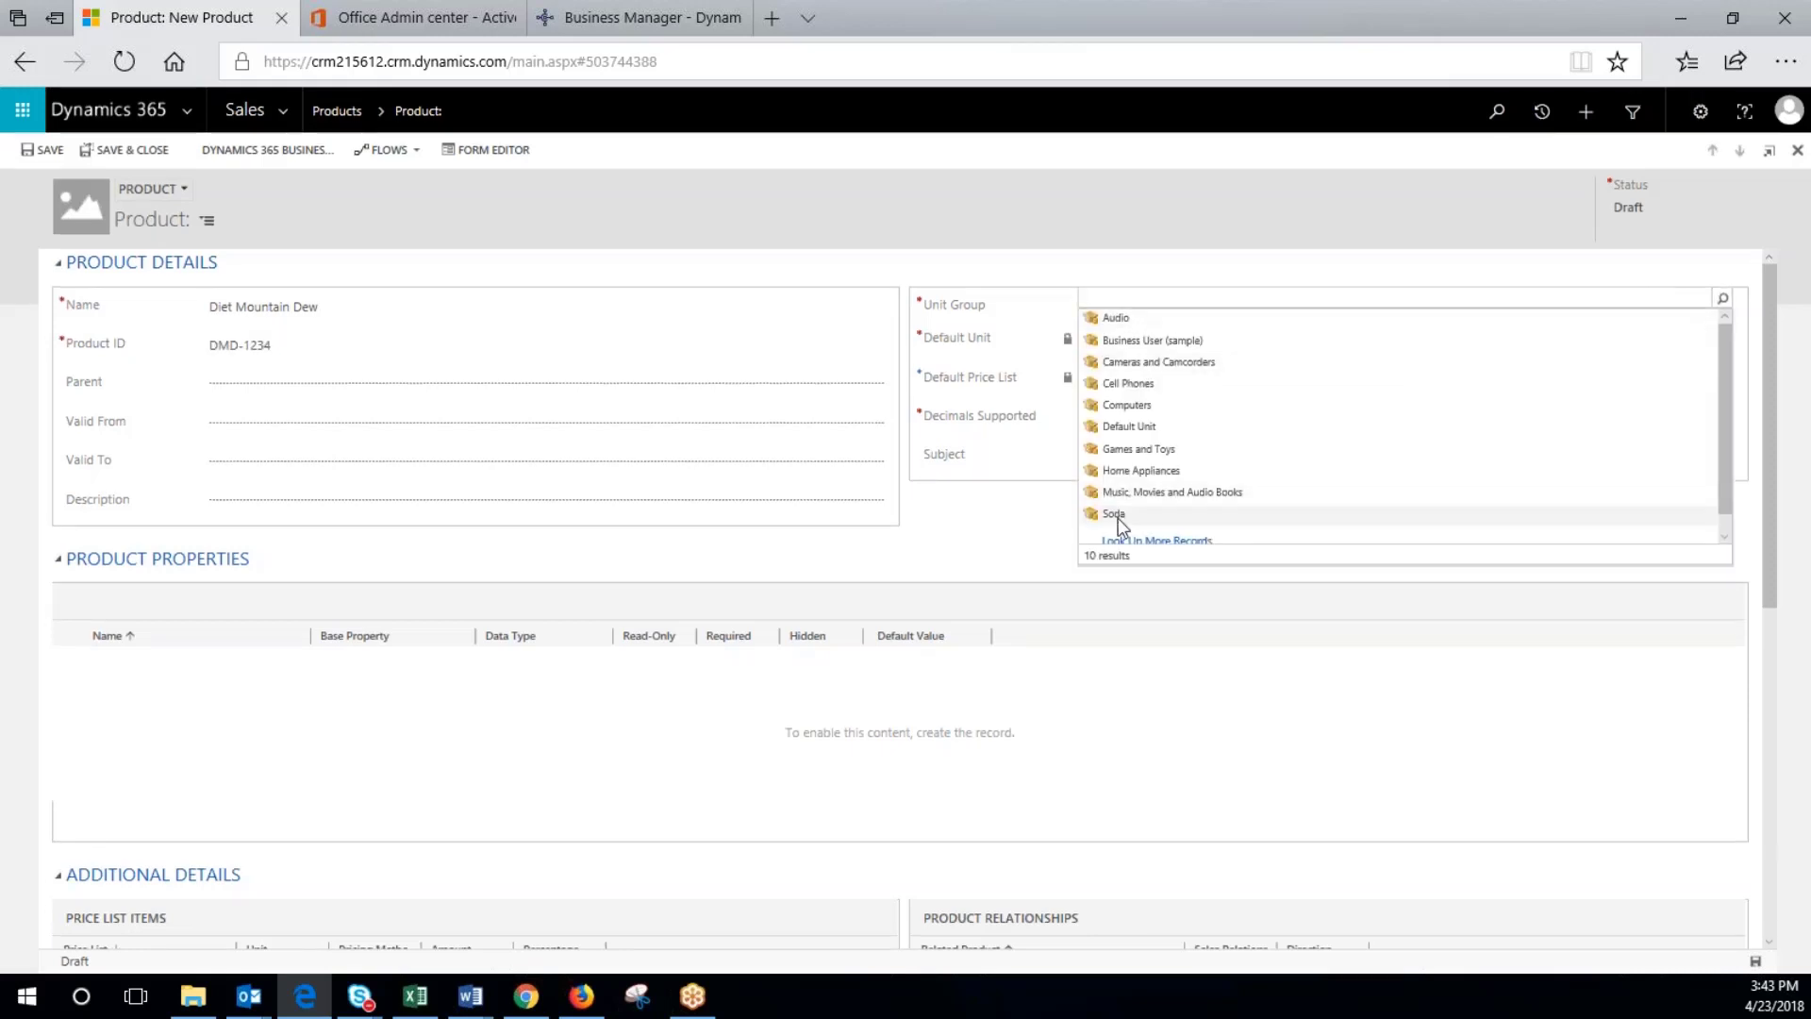
pyautogui.click(1114, 514)
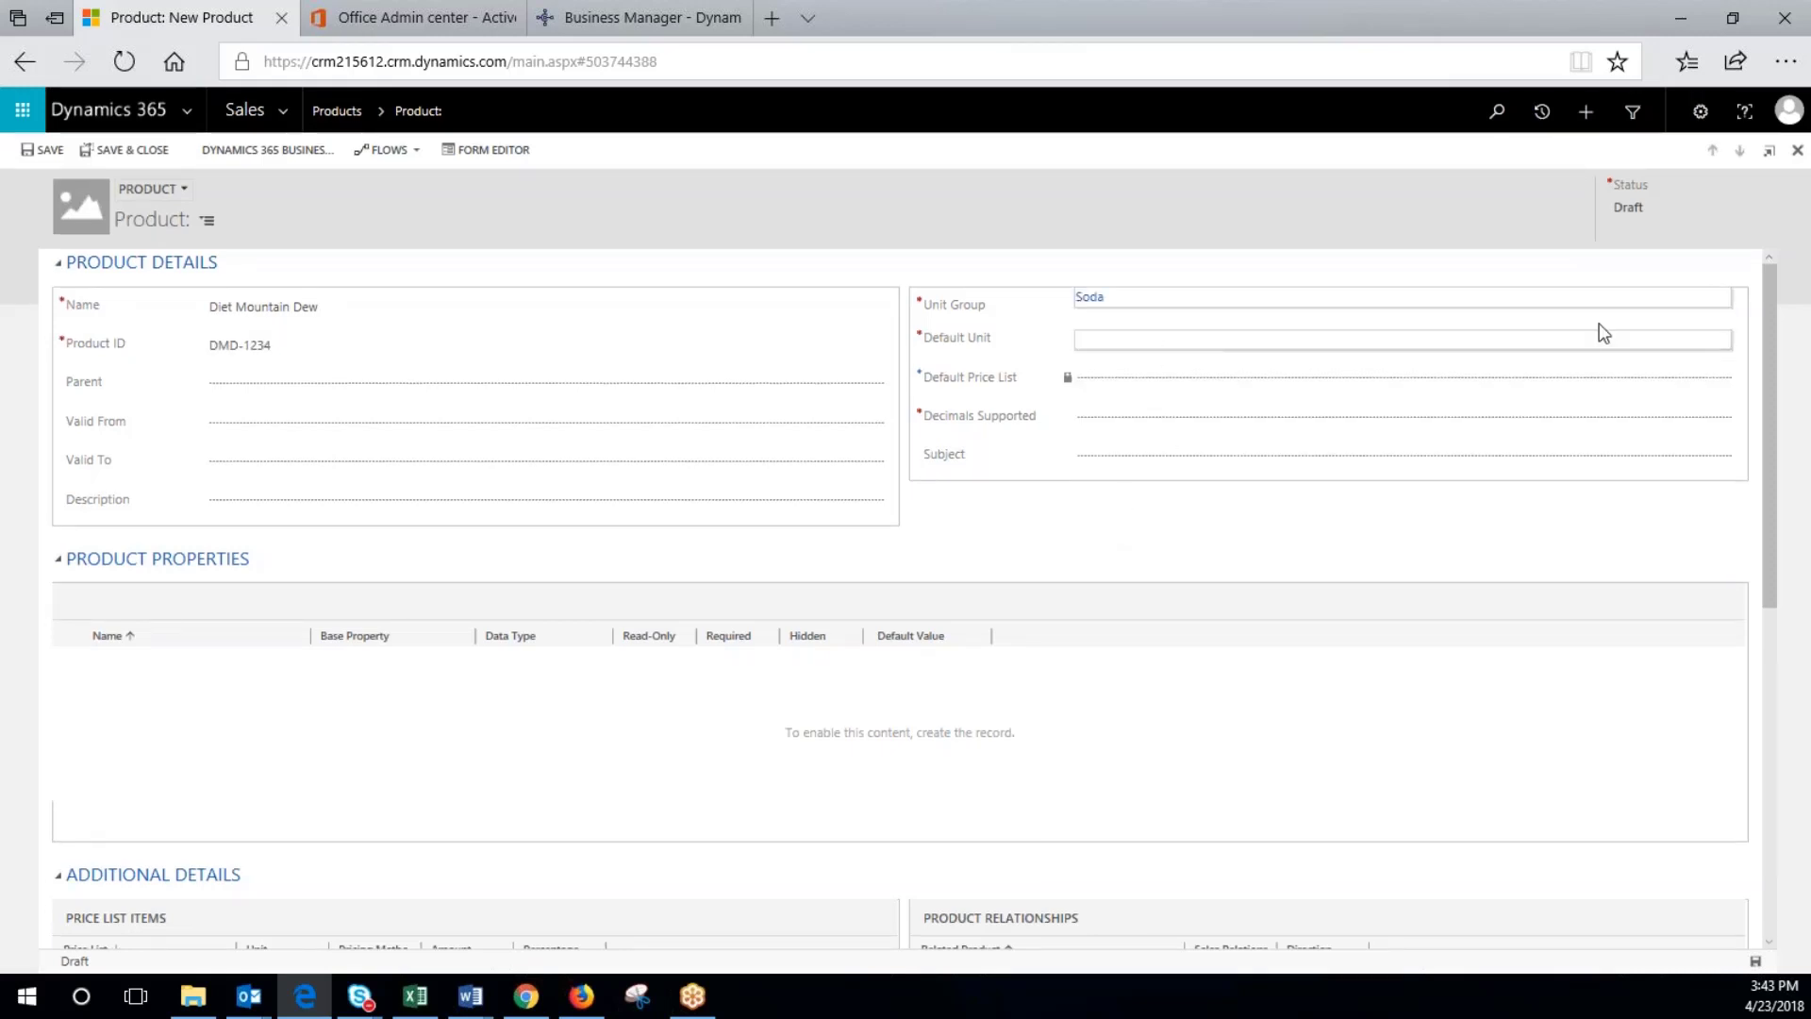
pyautogui.click(1720, 340)
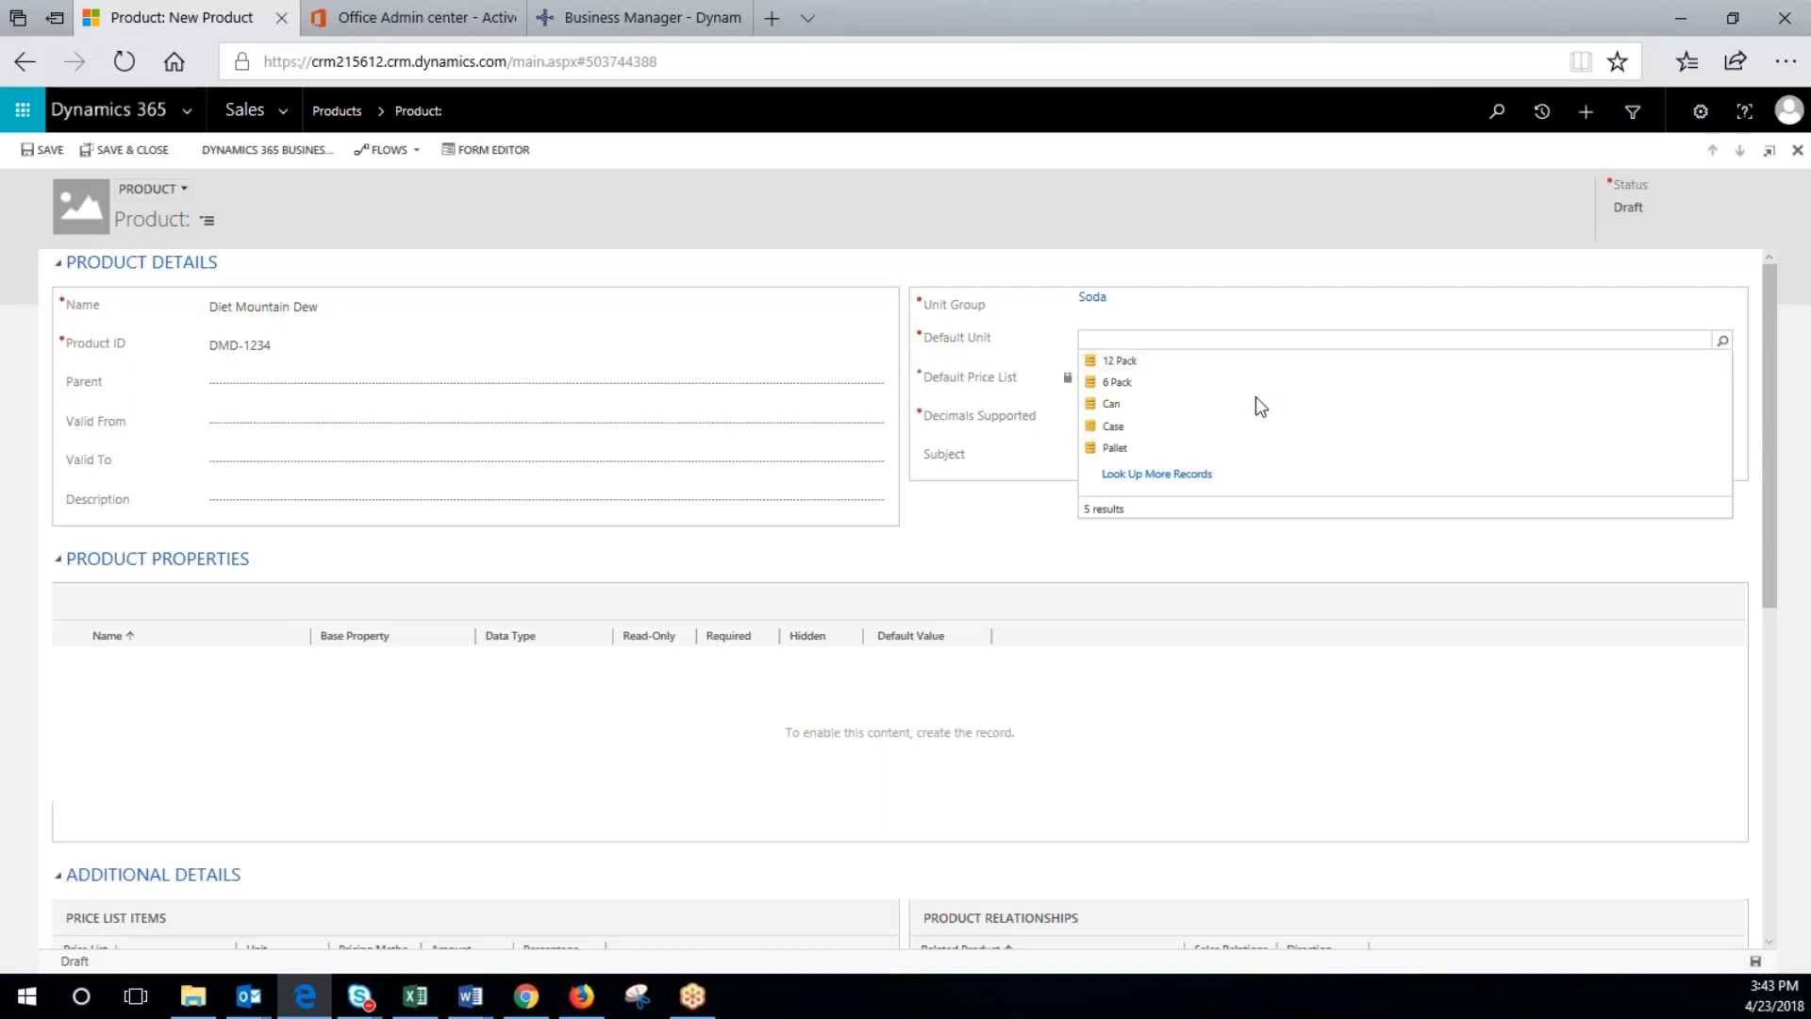
pyautogui.click(1113, 404)
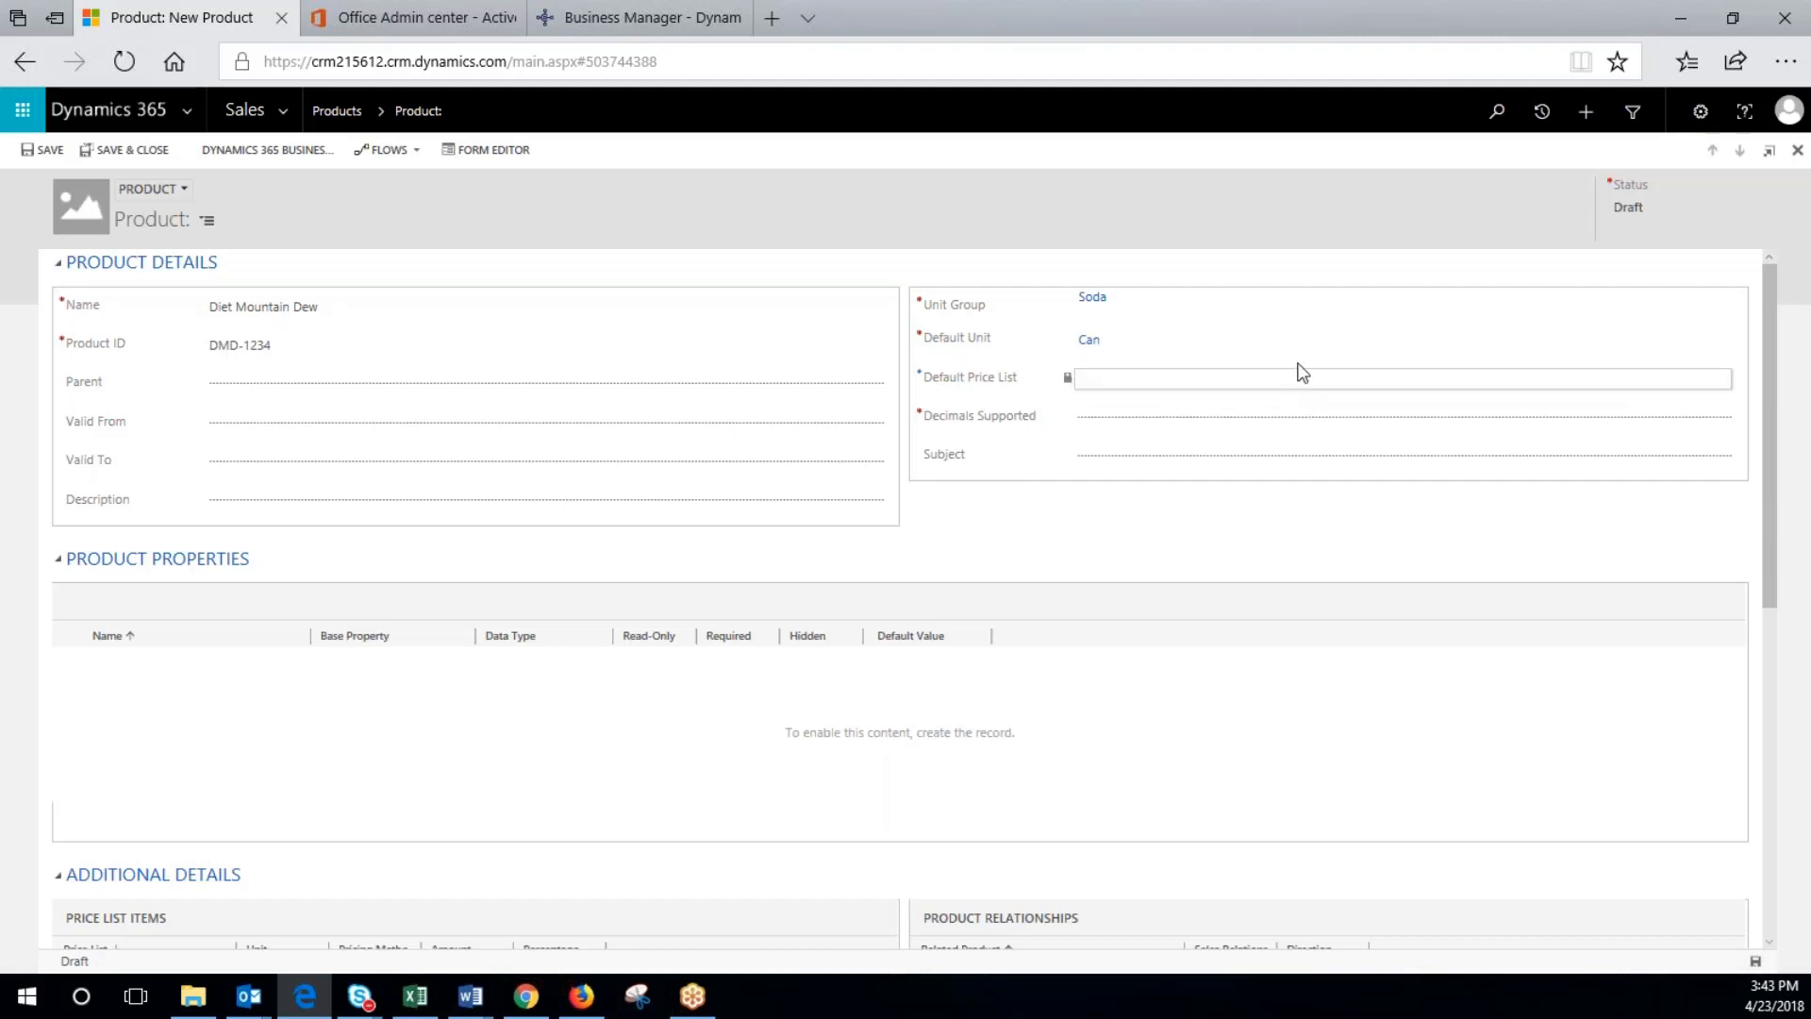
pyautogui.click(1217, 413)
pyautogui.write('0')
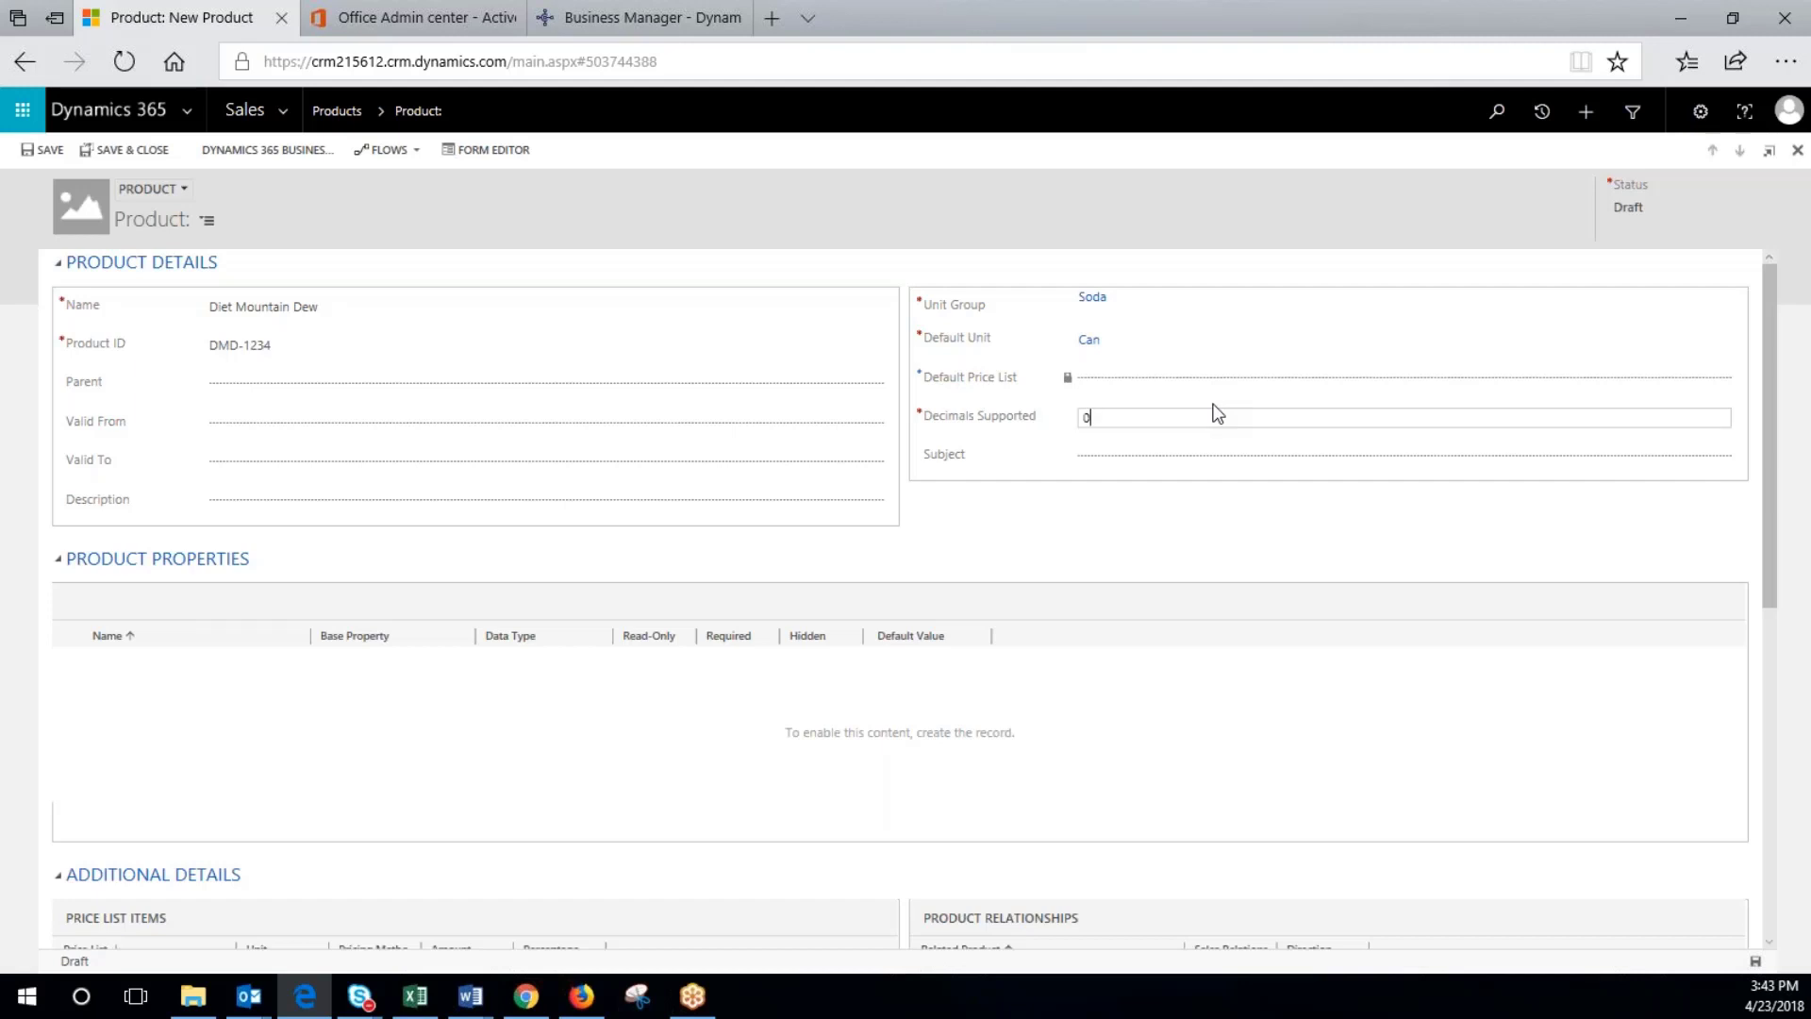
pyautogui.click(1186, 514)
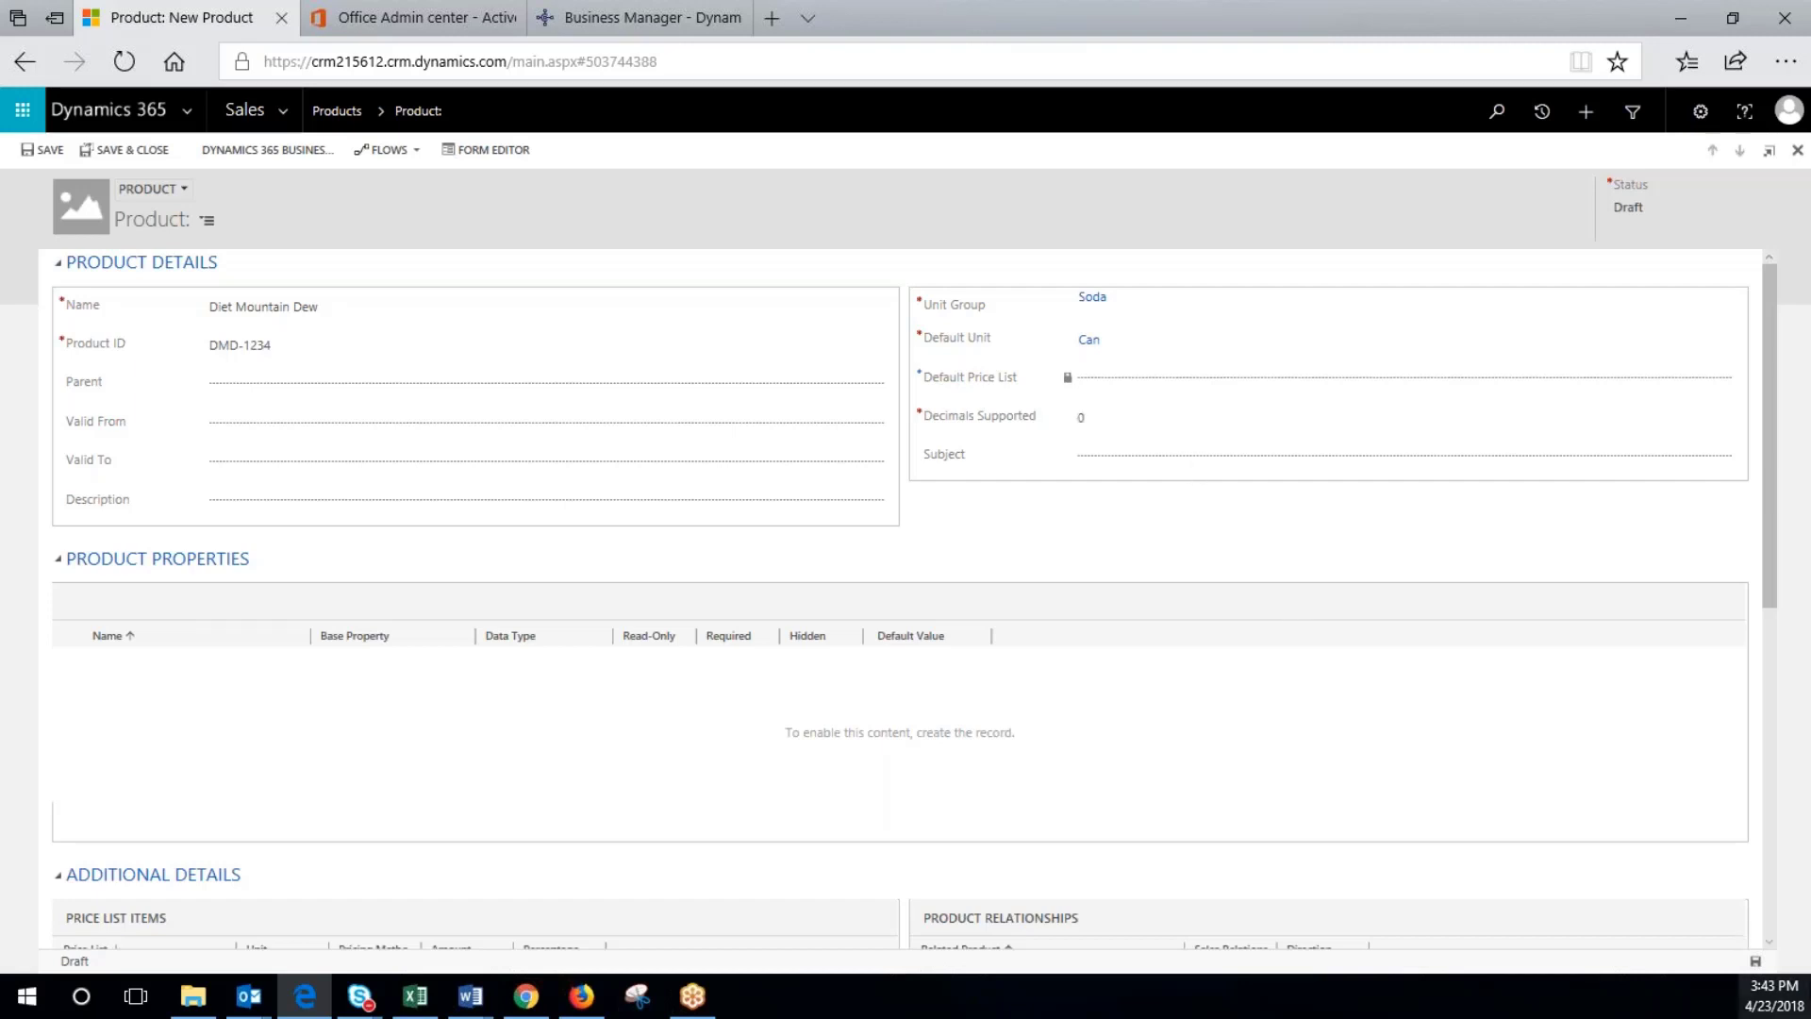
# Save the Diet Mountain Dew product and add a new price list item for it
pyautogui.click(1756, 961)
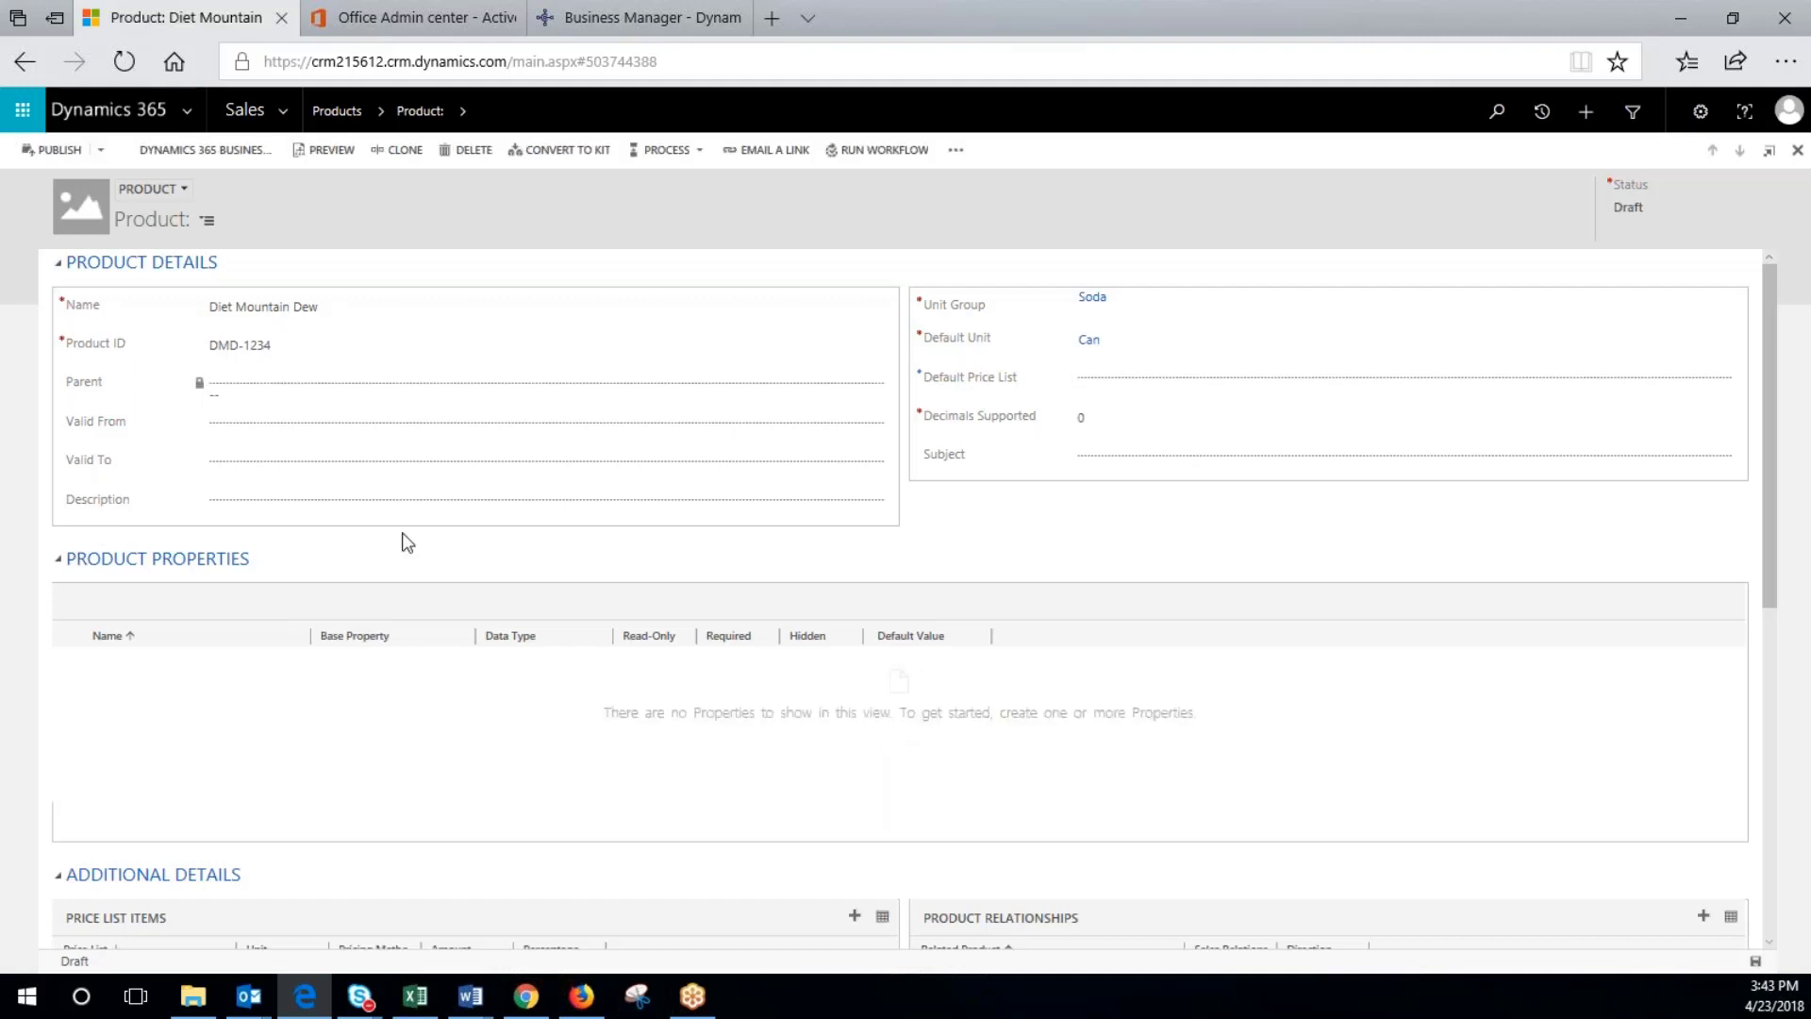
pyautogui.scroll(-4, 399, 538)
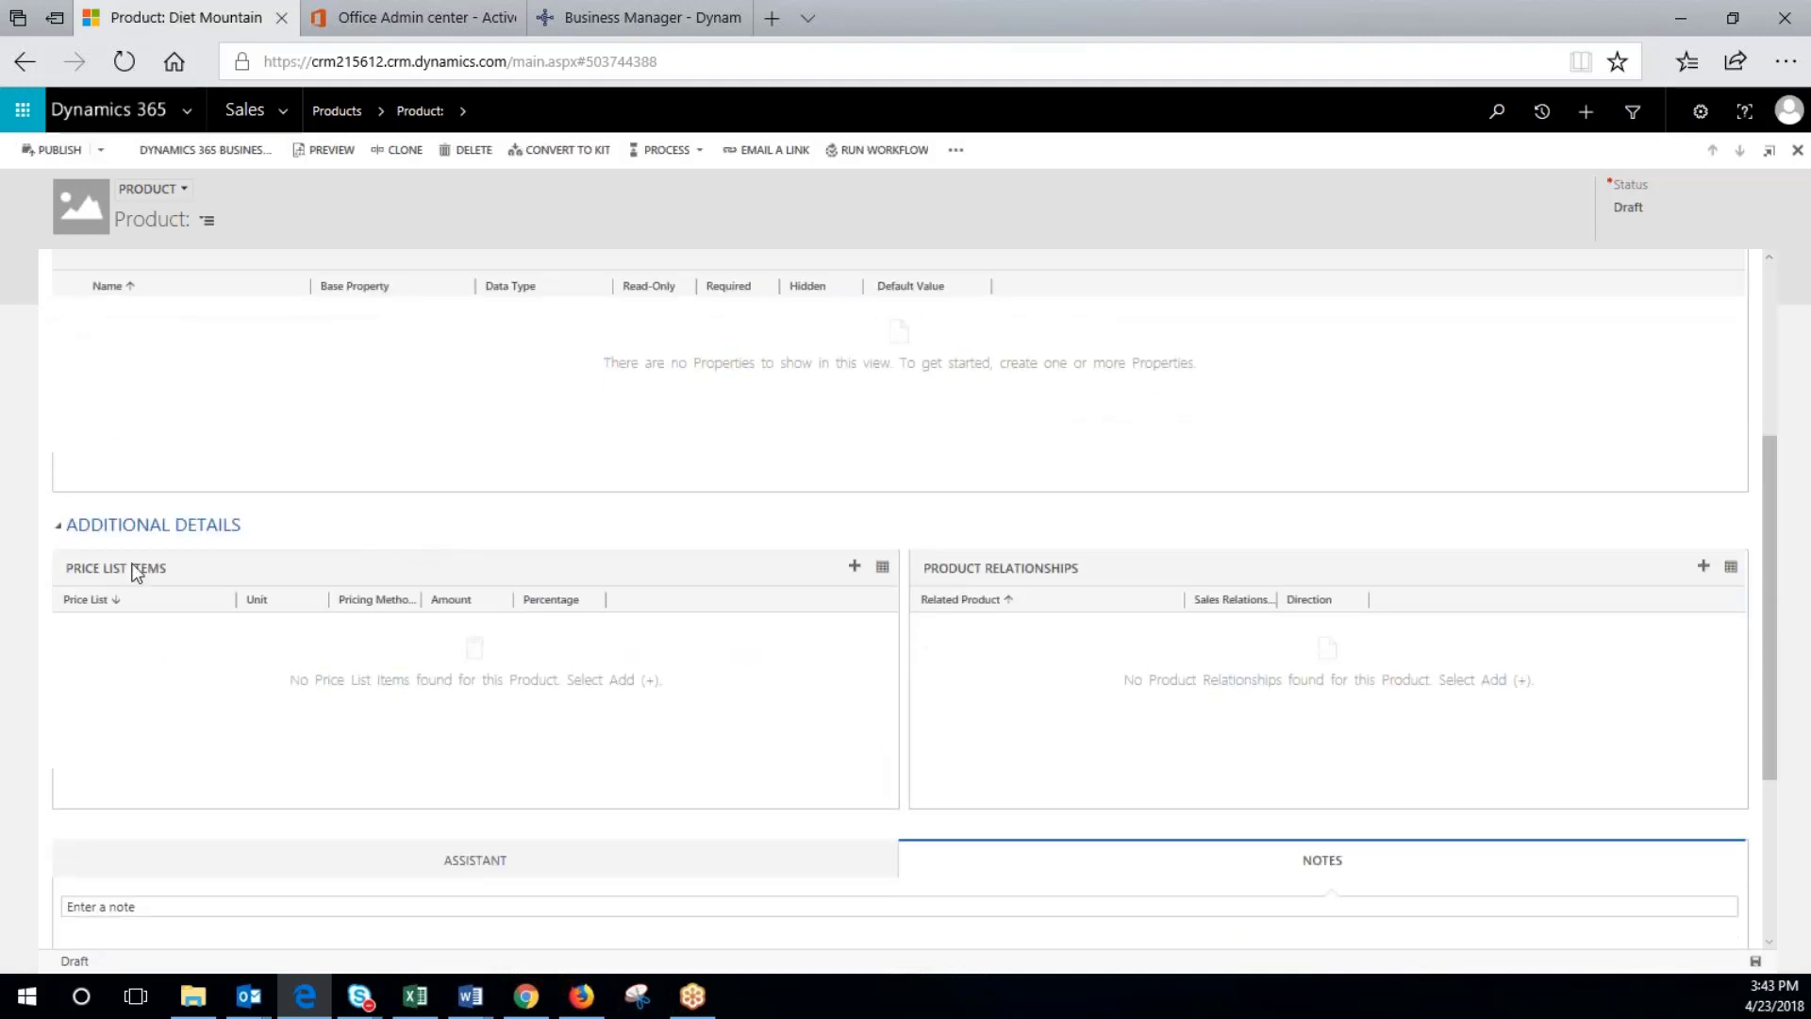
pyautogui.click(855, 569)
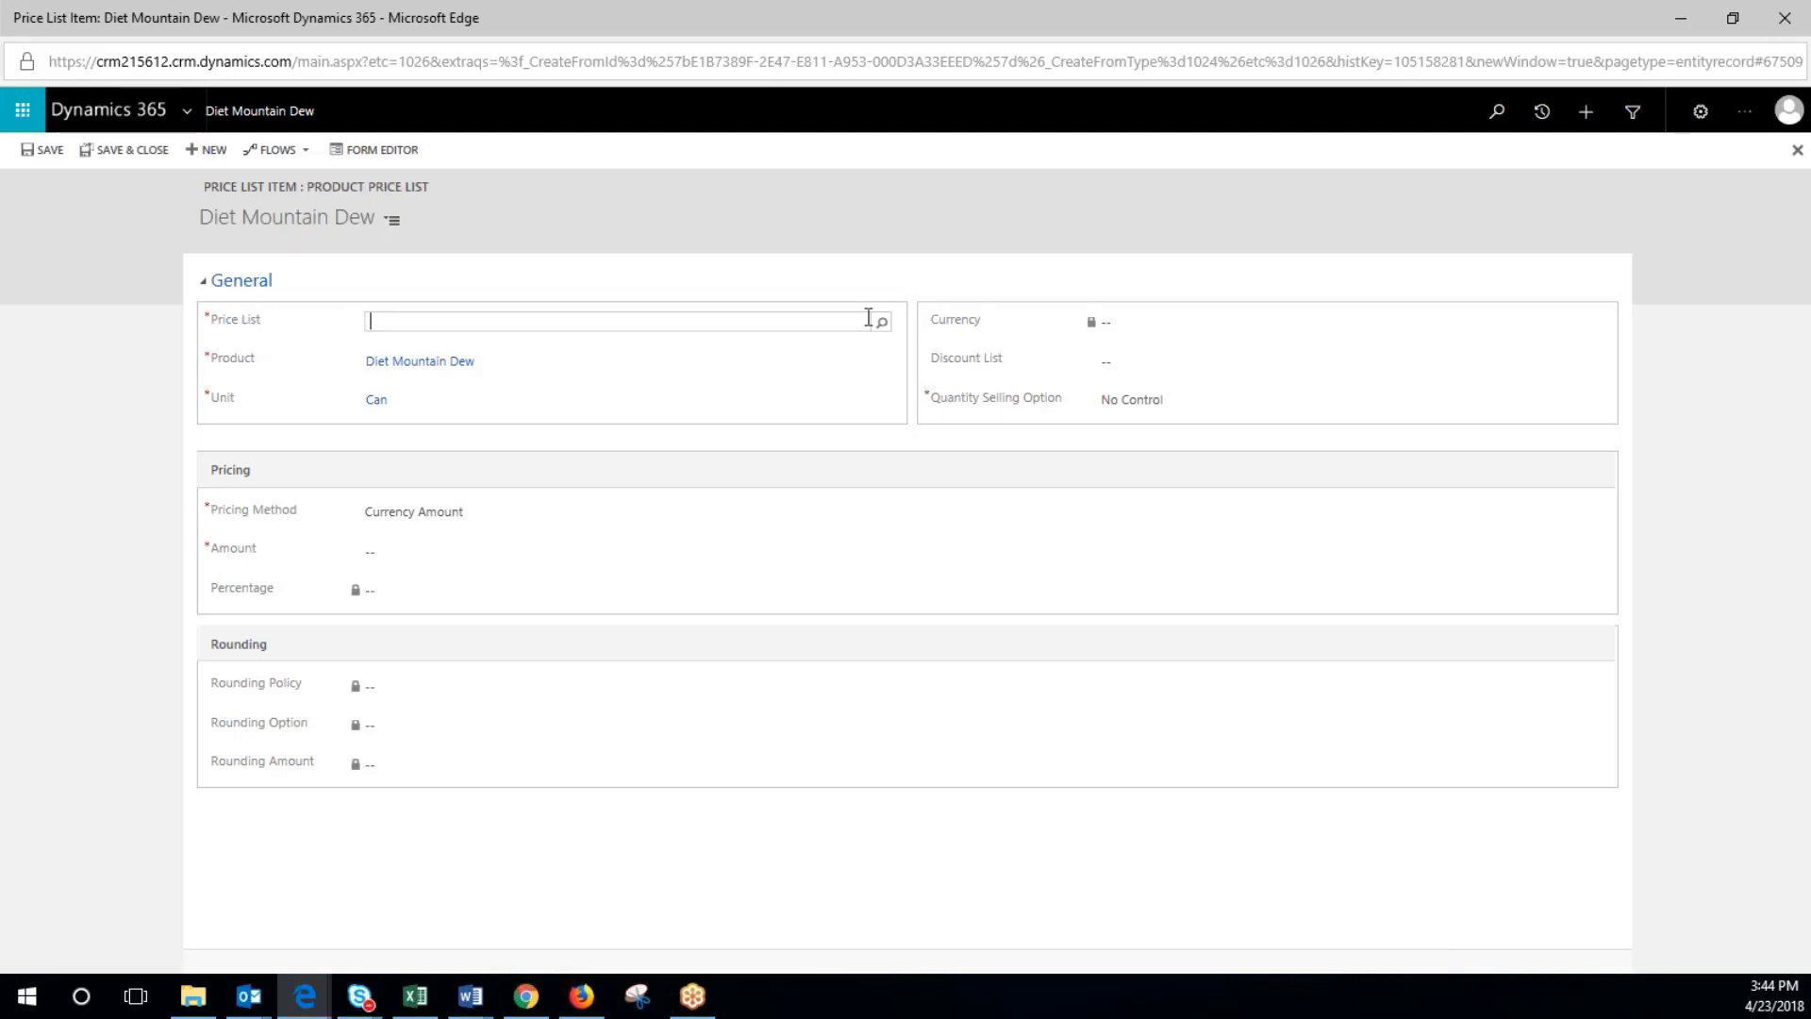
# Put the Can price list item on the Soda price list, enter its per-can amount, and save
pyautogui.click(881, 321)
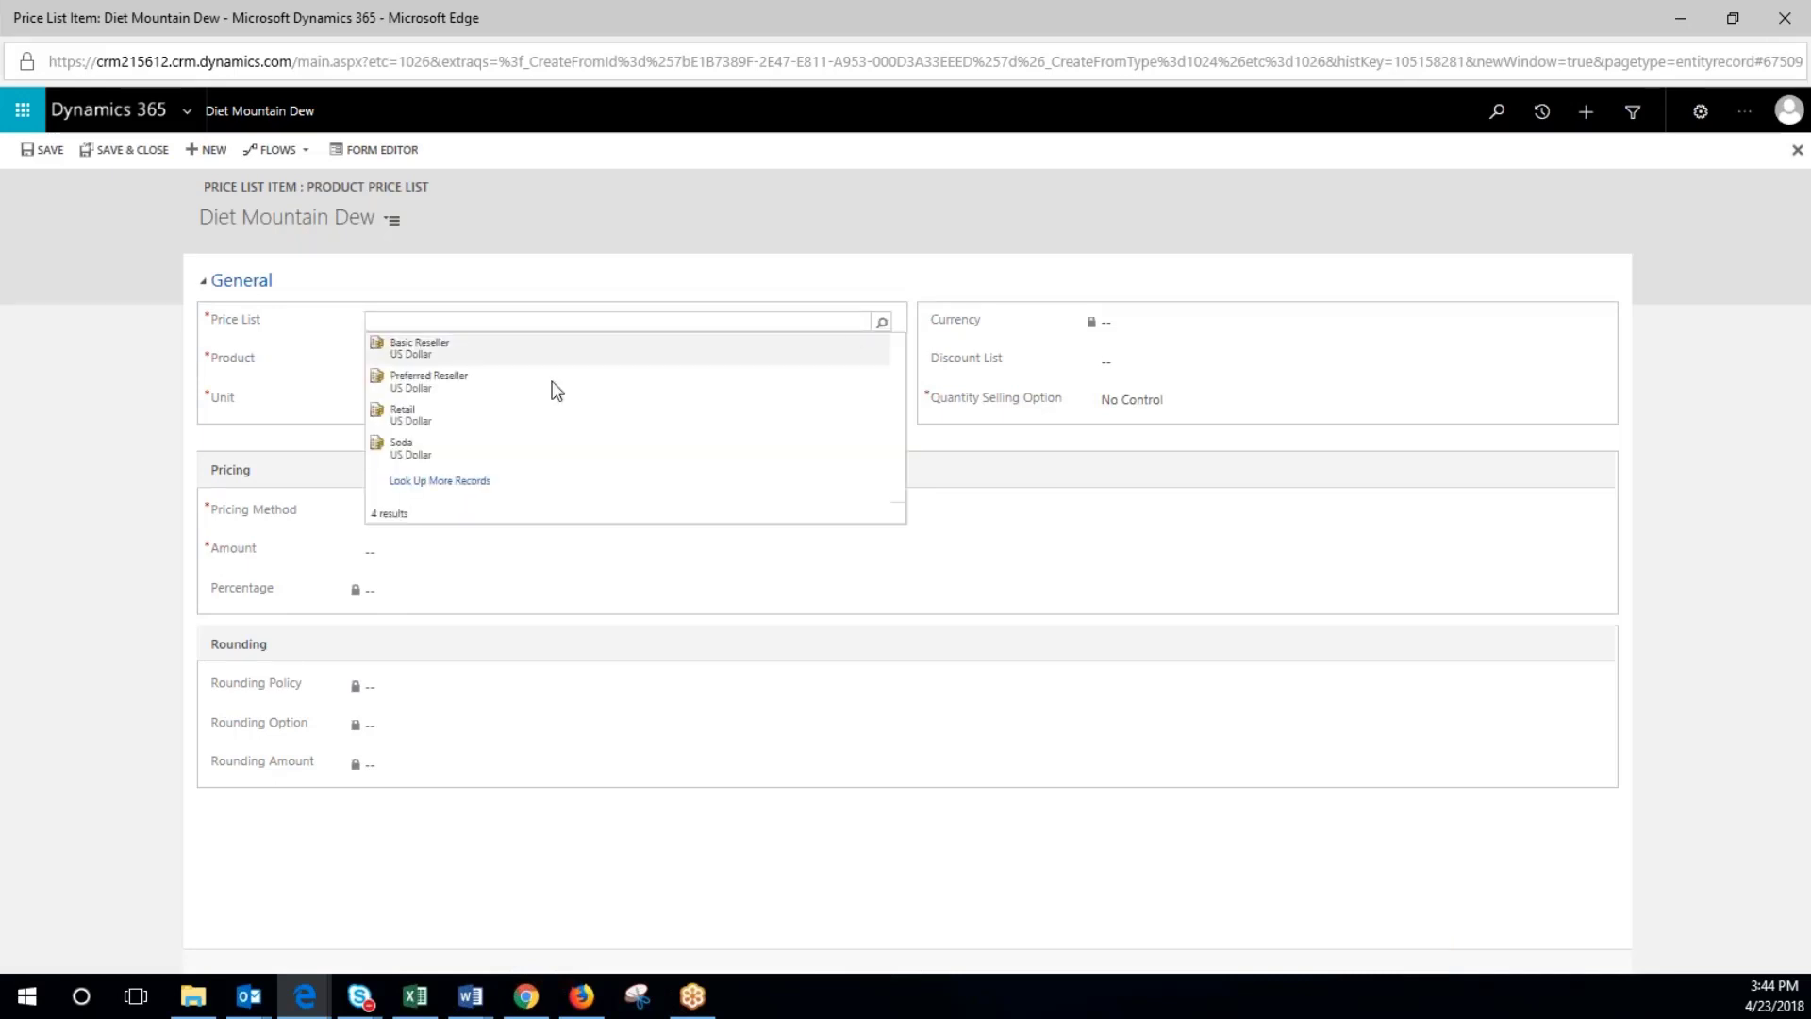
pyautogui.click(395, 456)
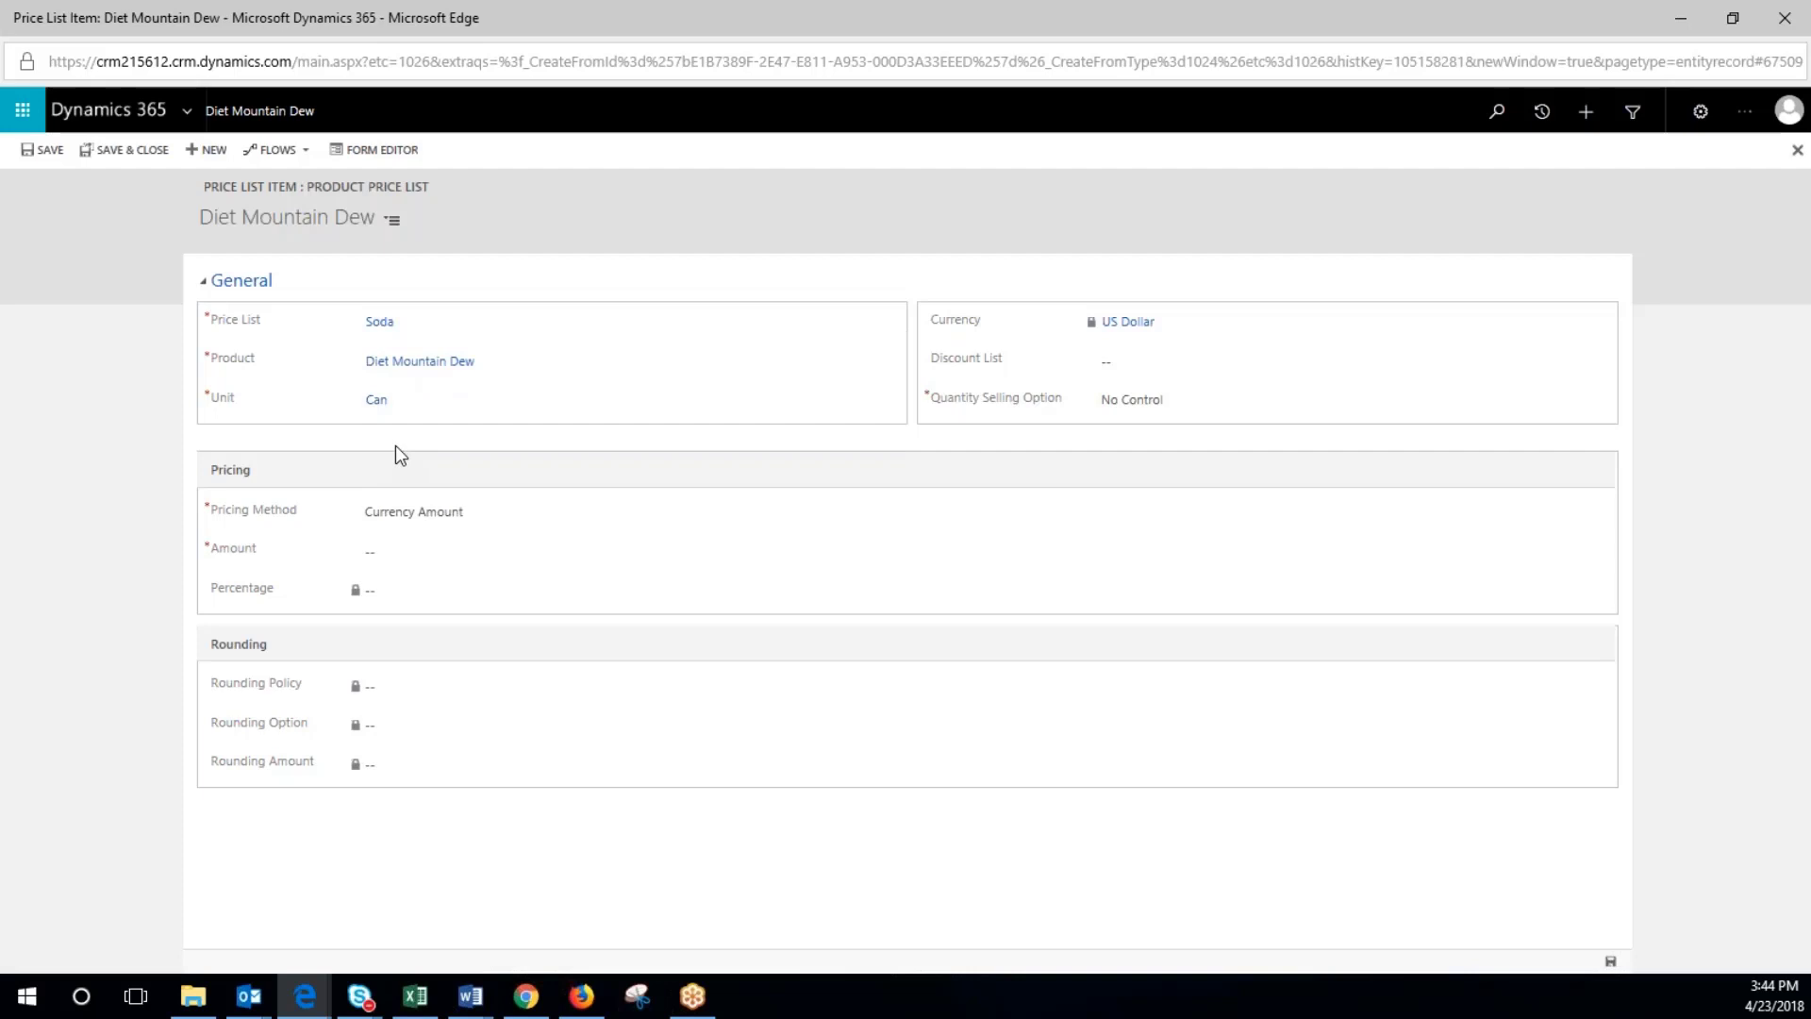
pyautogui.click(384, 552)
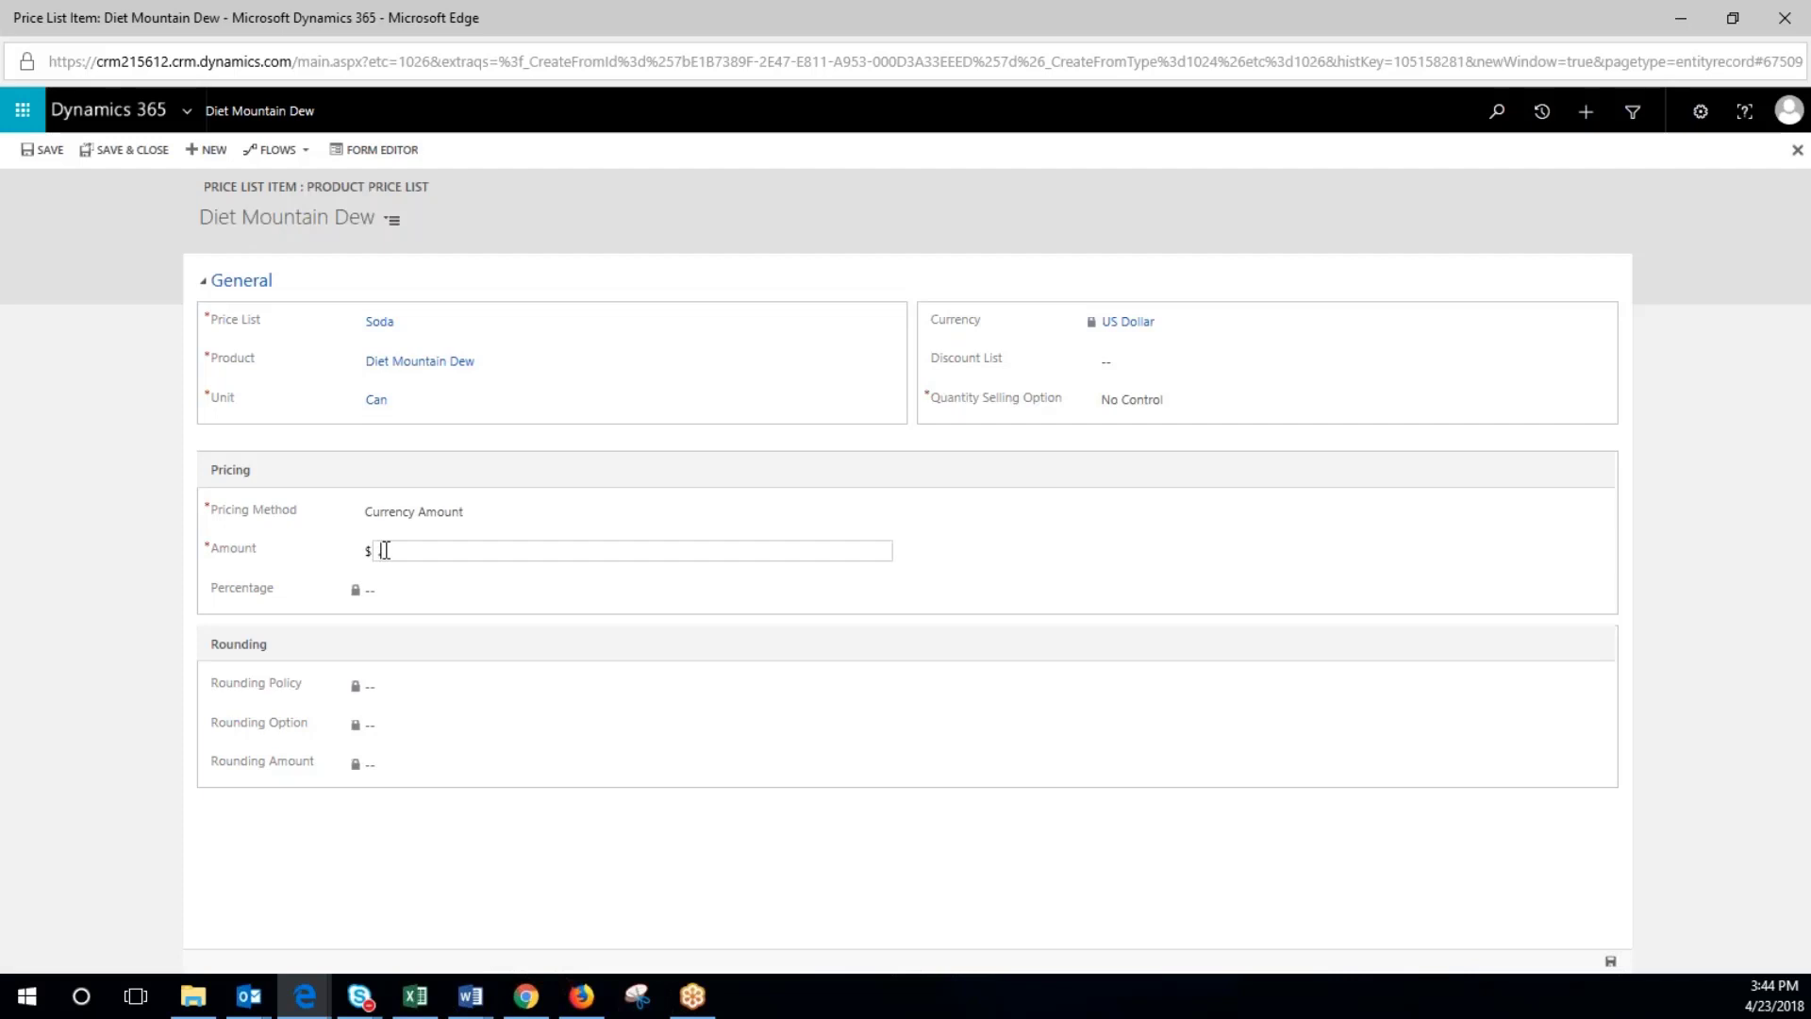
pyautogui.write('.5')
pyautogui.write('5')
pyautogui.click(1610, 960)
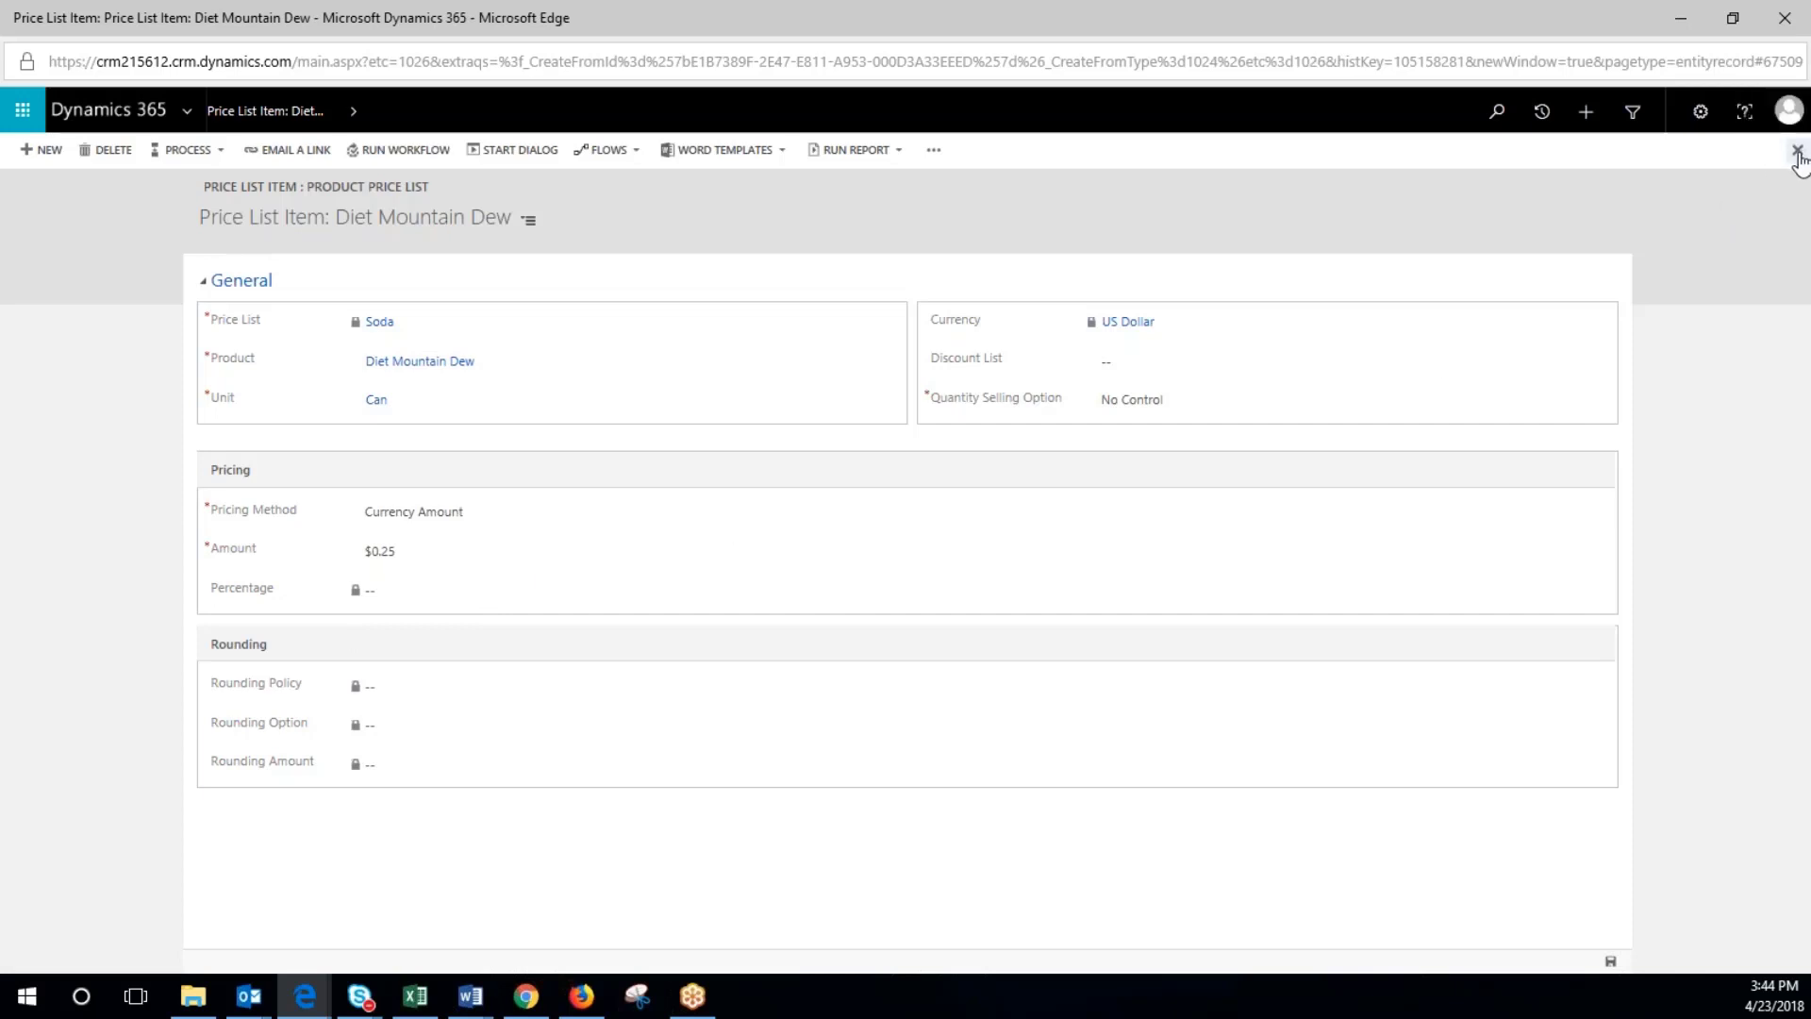
# Start a second Diet Mountain Dew item on the Soda price list, dismissing the Unit lookup's Invalid Argument errors
pyautogui.click(1796, 153)
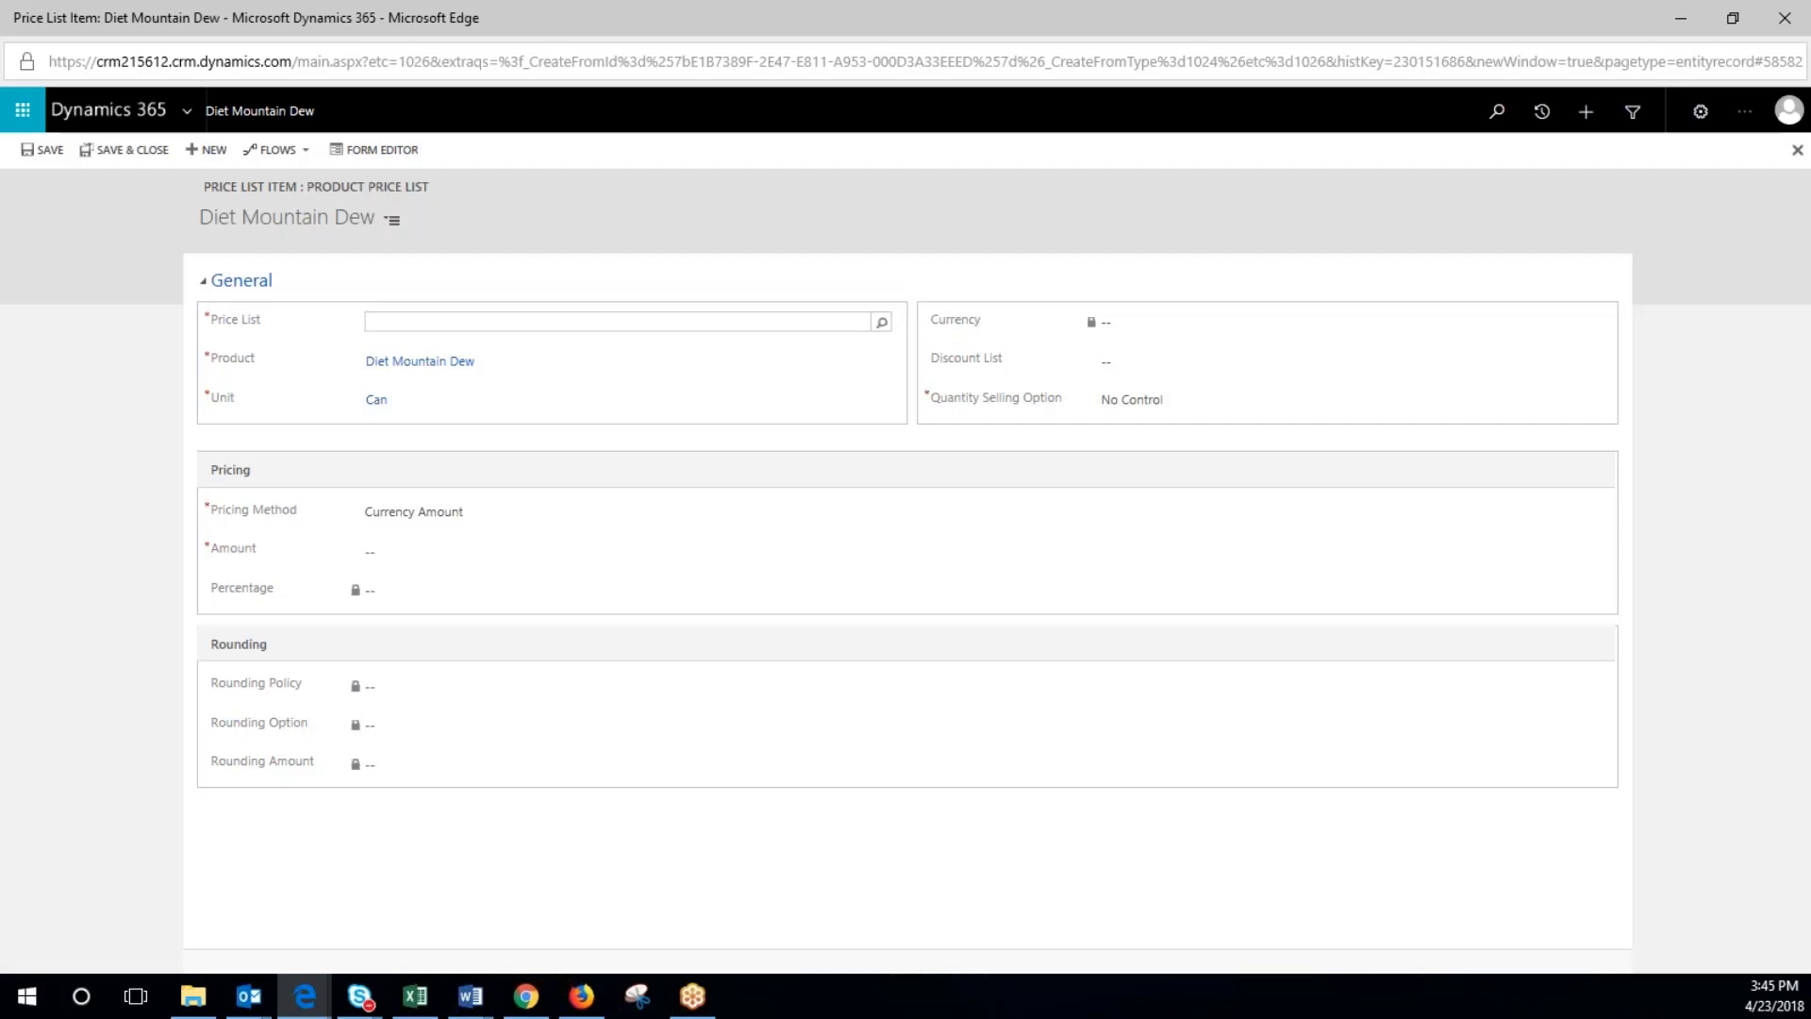
pyautogui.click(881, 322)
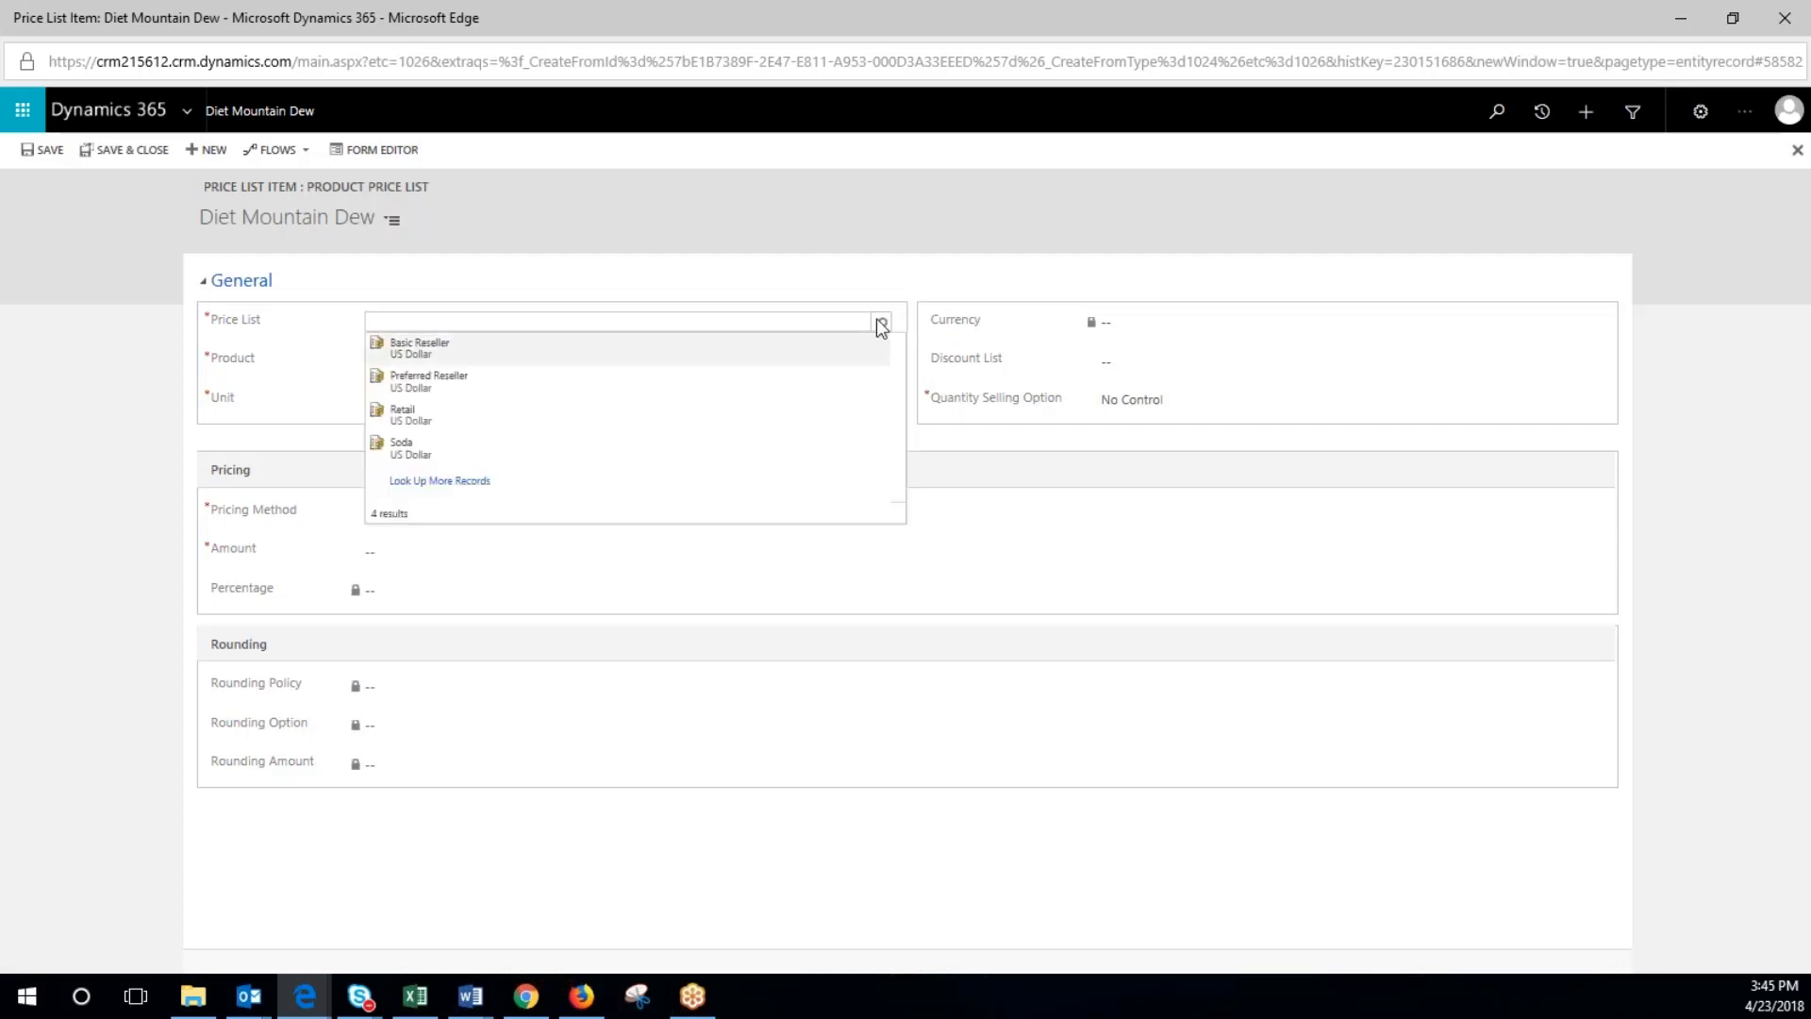
pyautogui.click(403, 451)
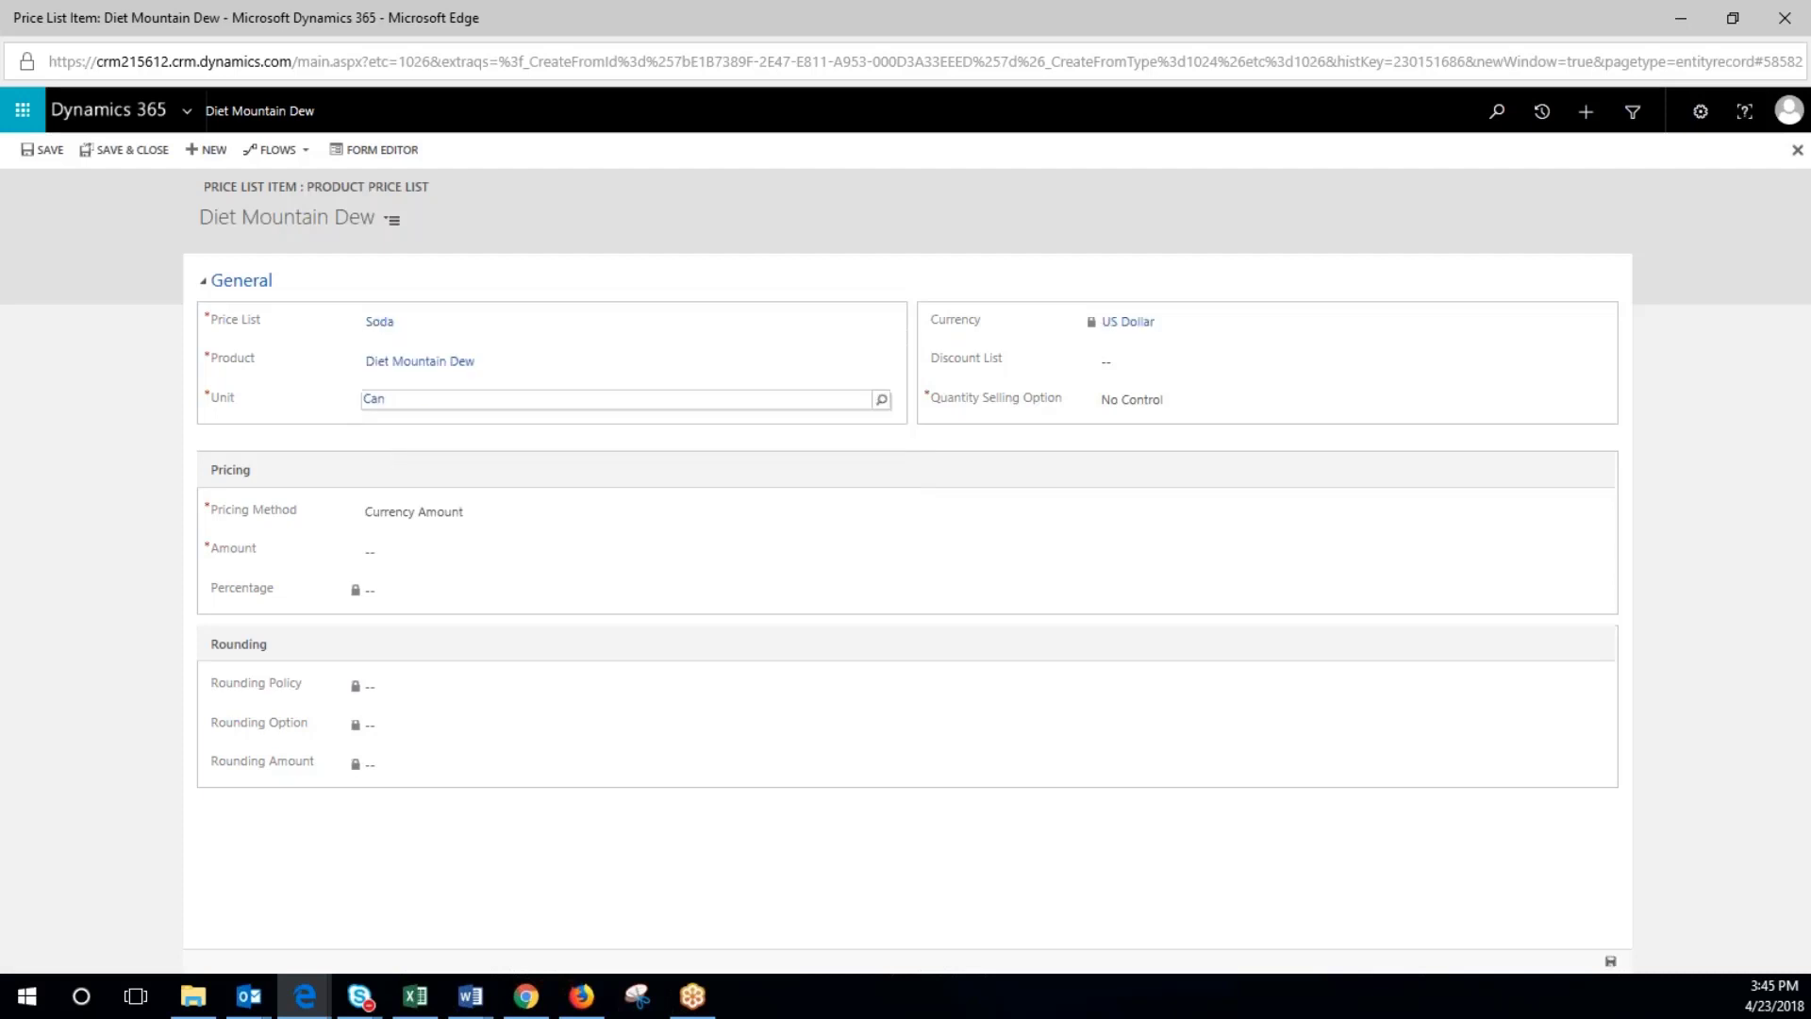
pyautogui.click(883, 400)
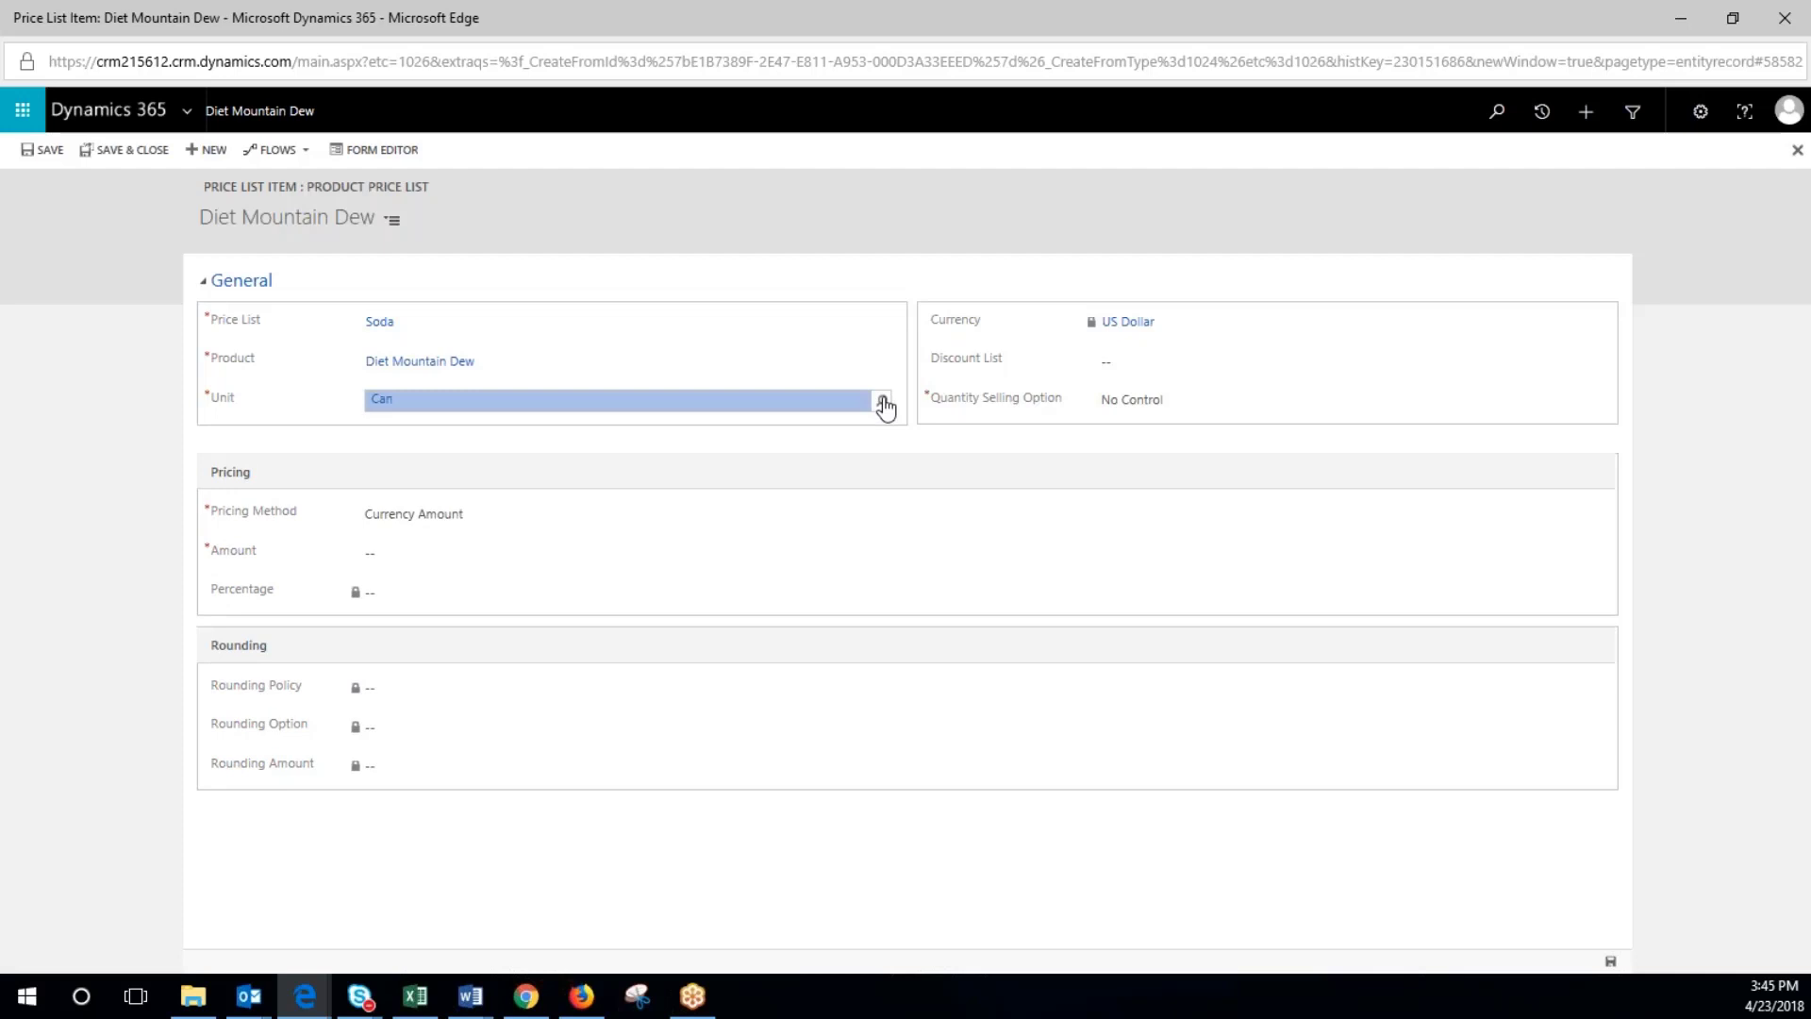
pyautogui.click(883, 402)
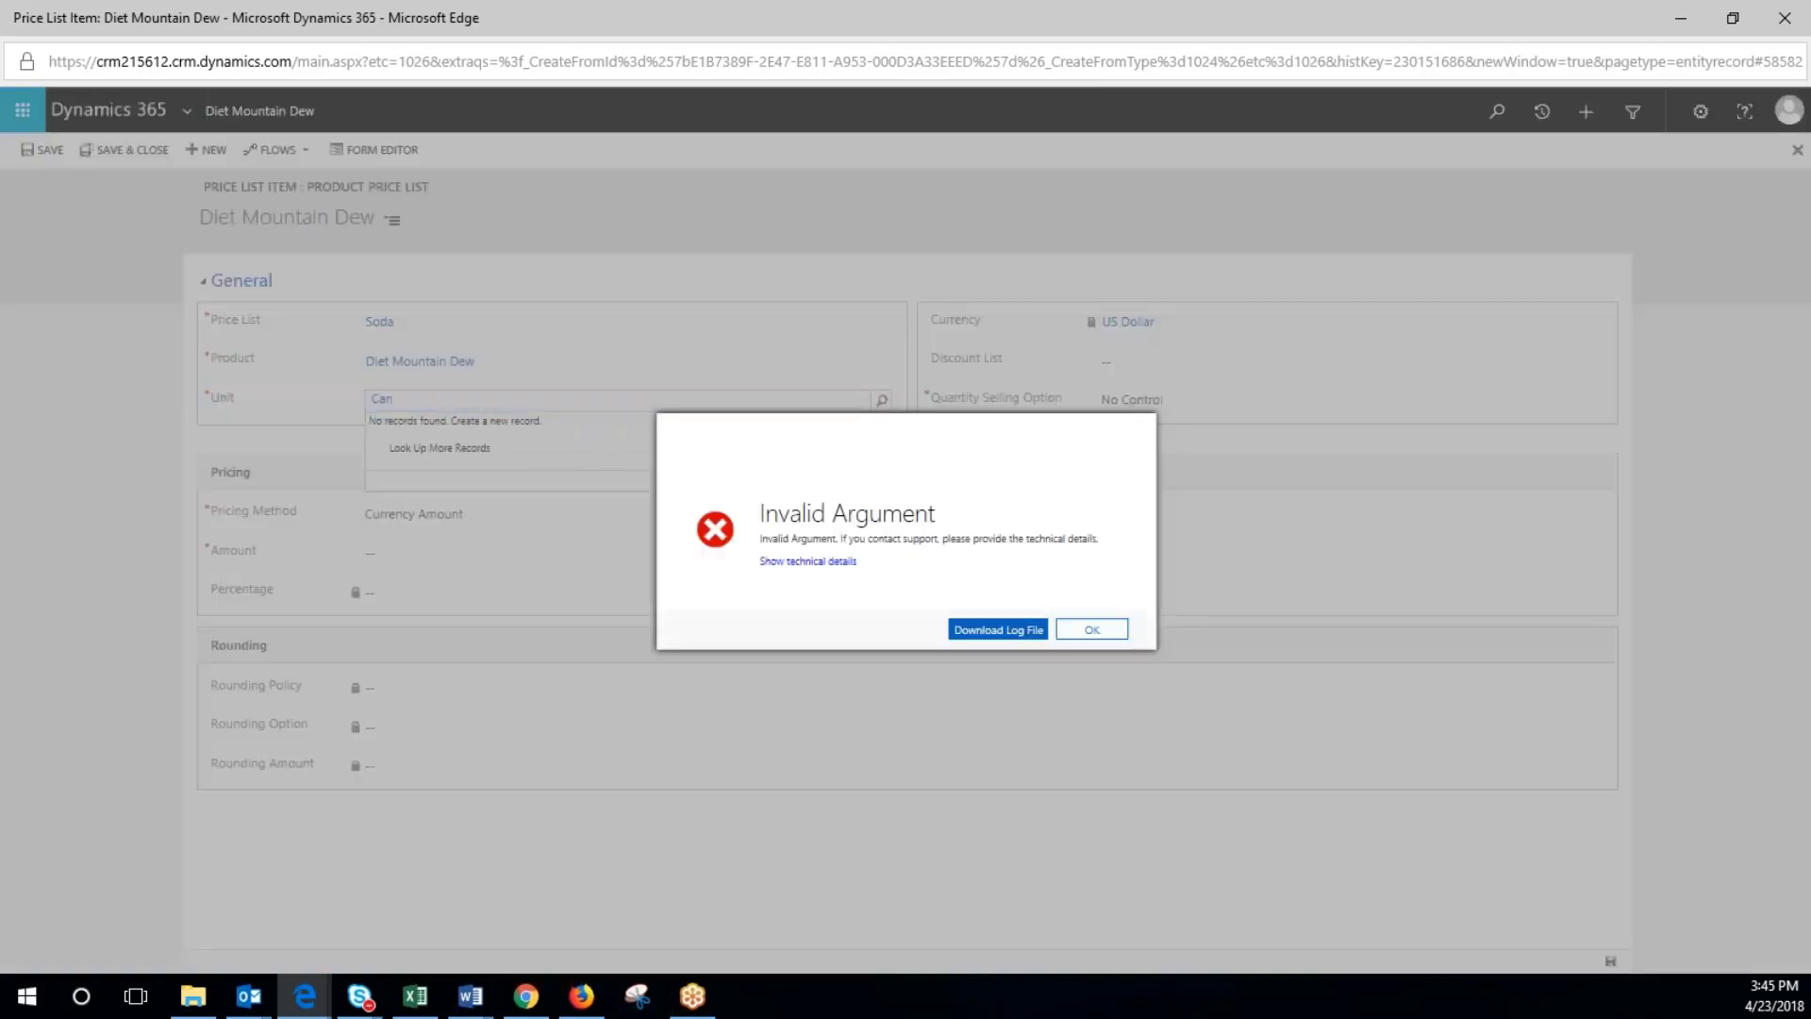
pyautogui.click(1097, 629)
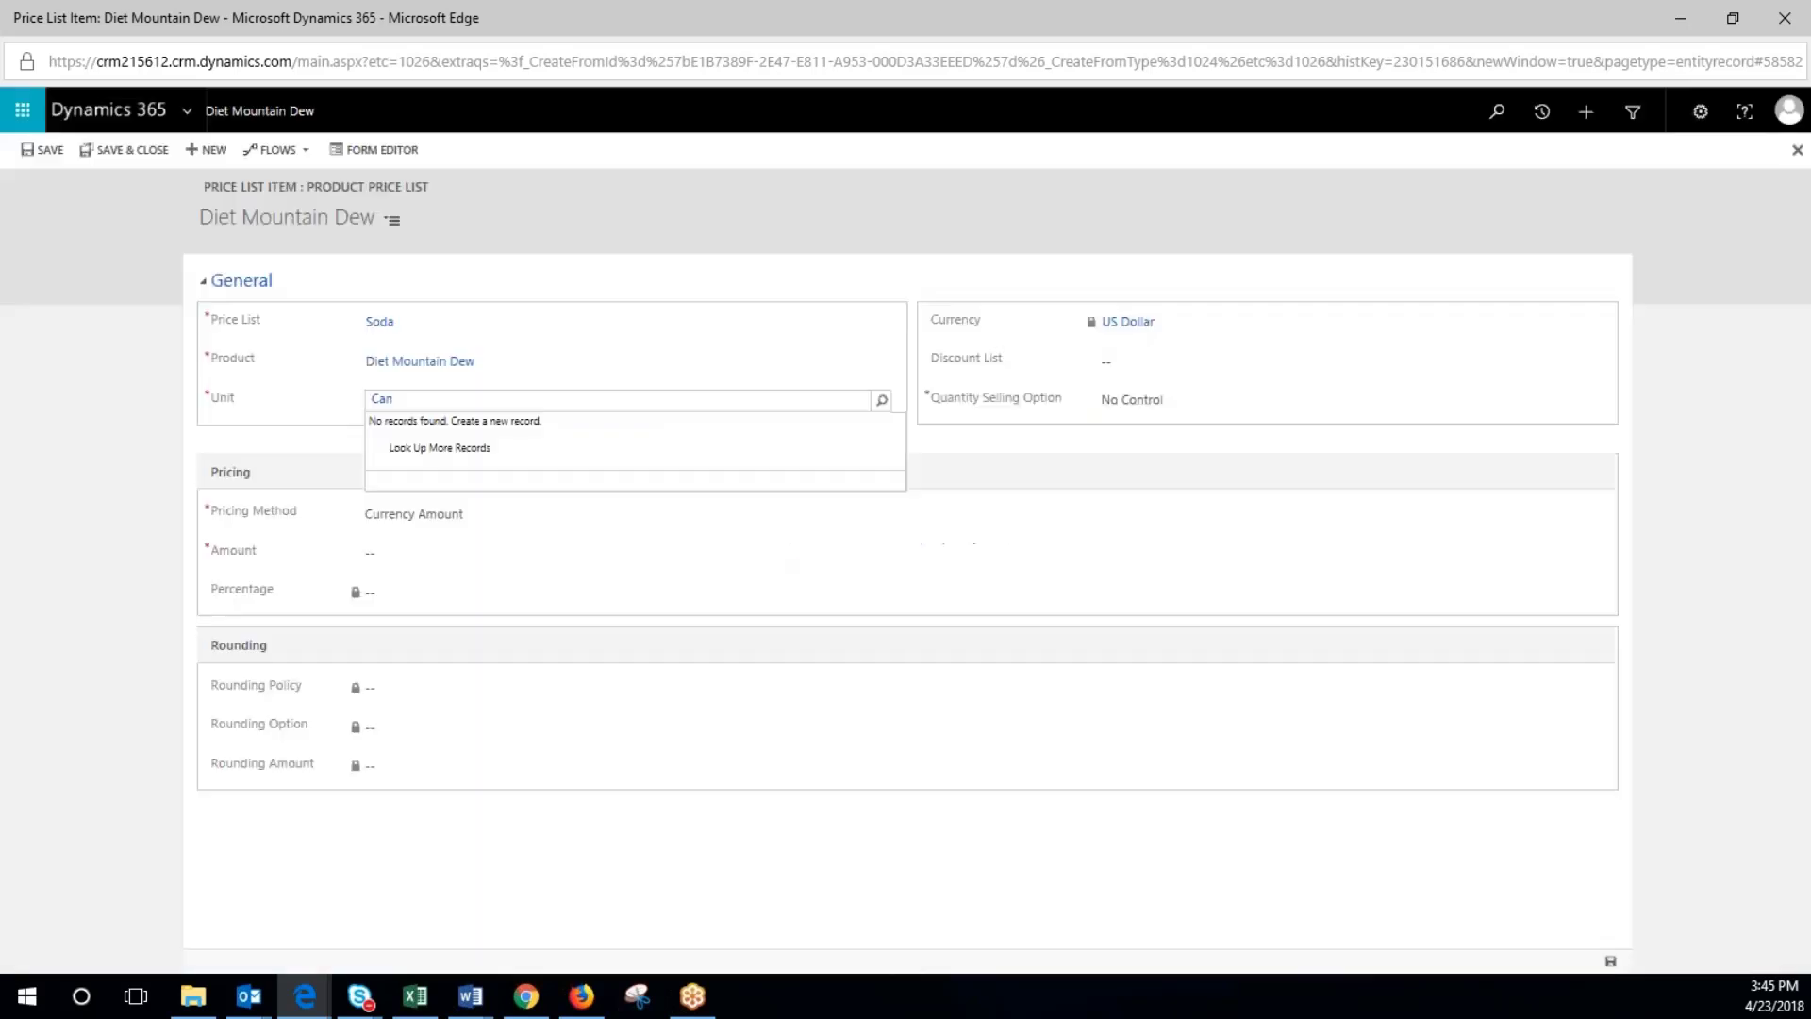
pyautogui.click(477, 447)
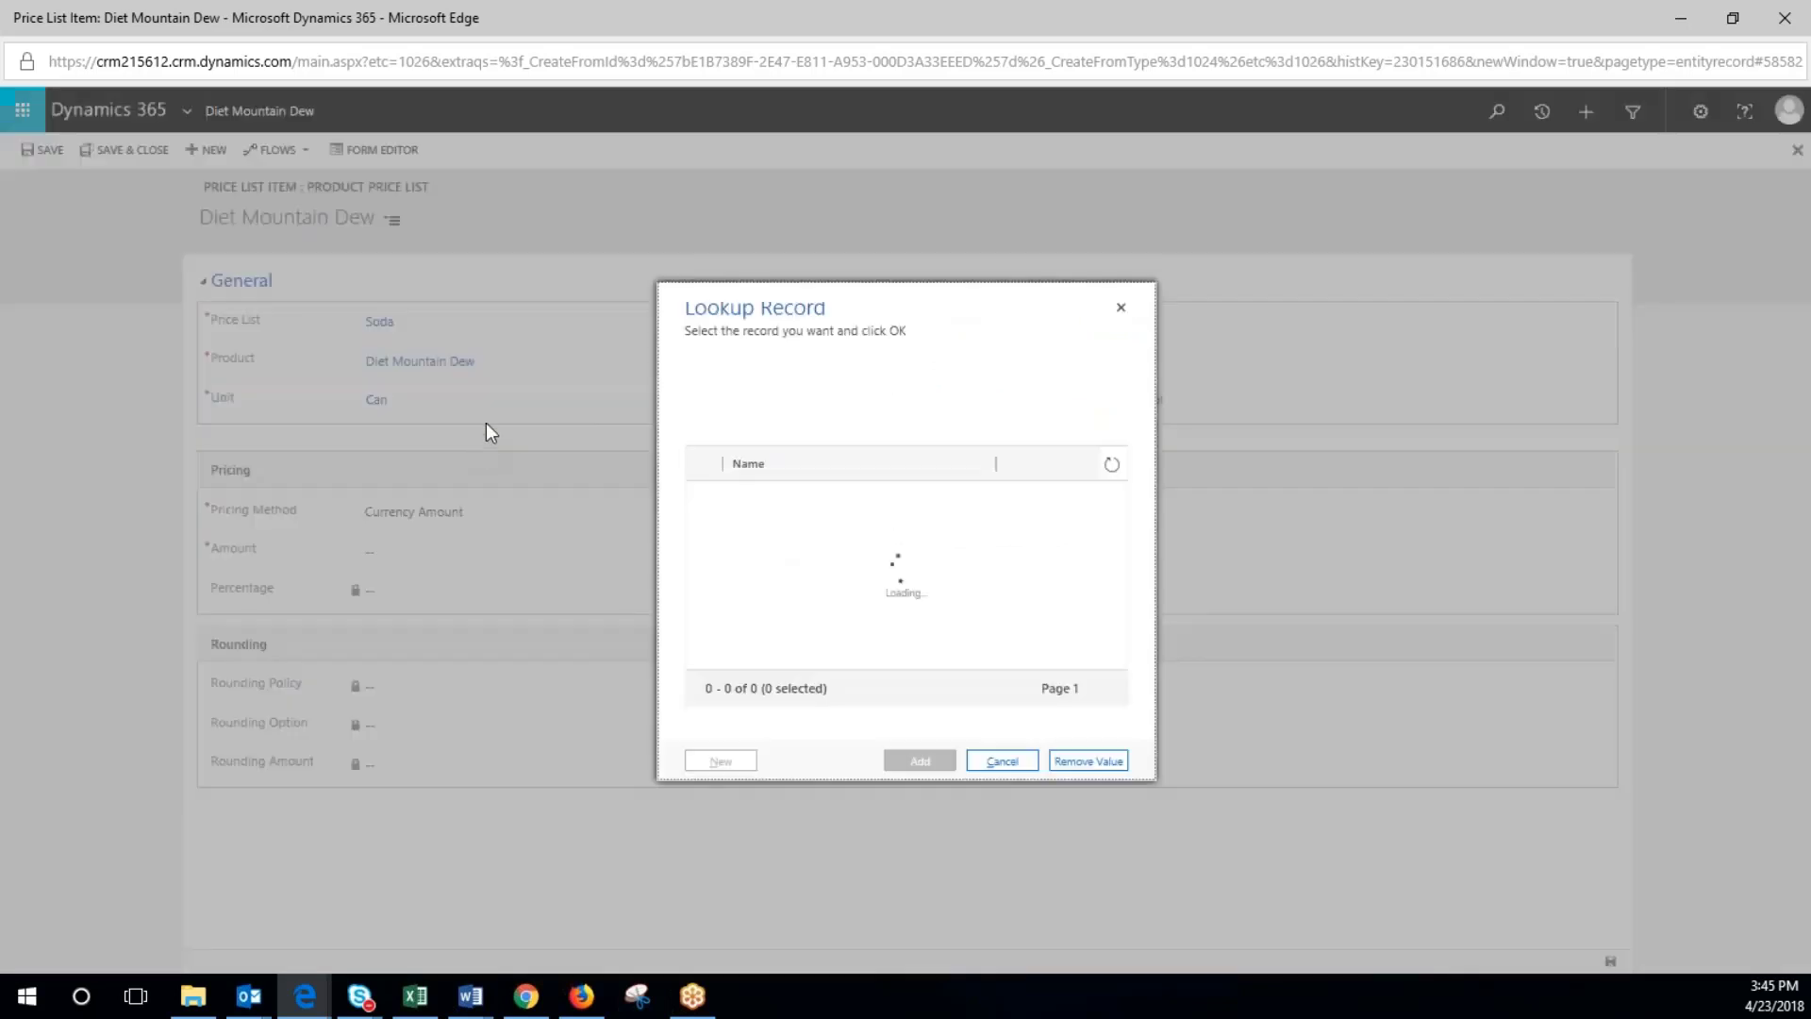
pyautogui.click(1089, 629)
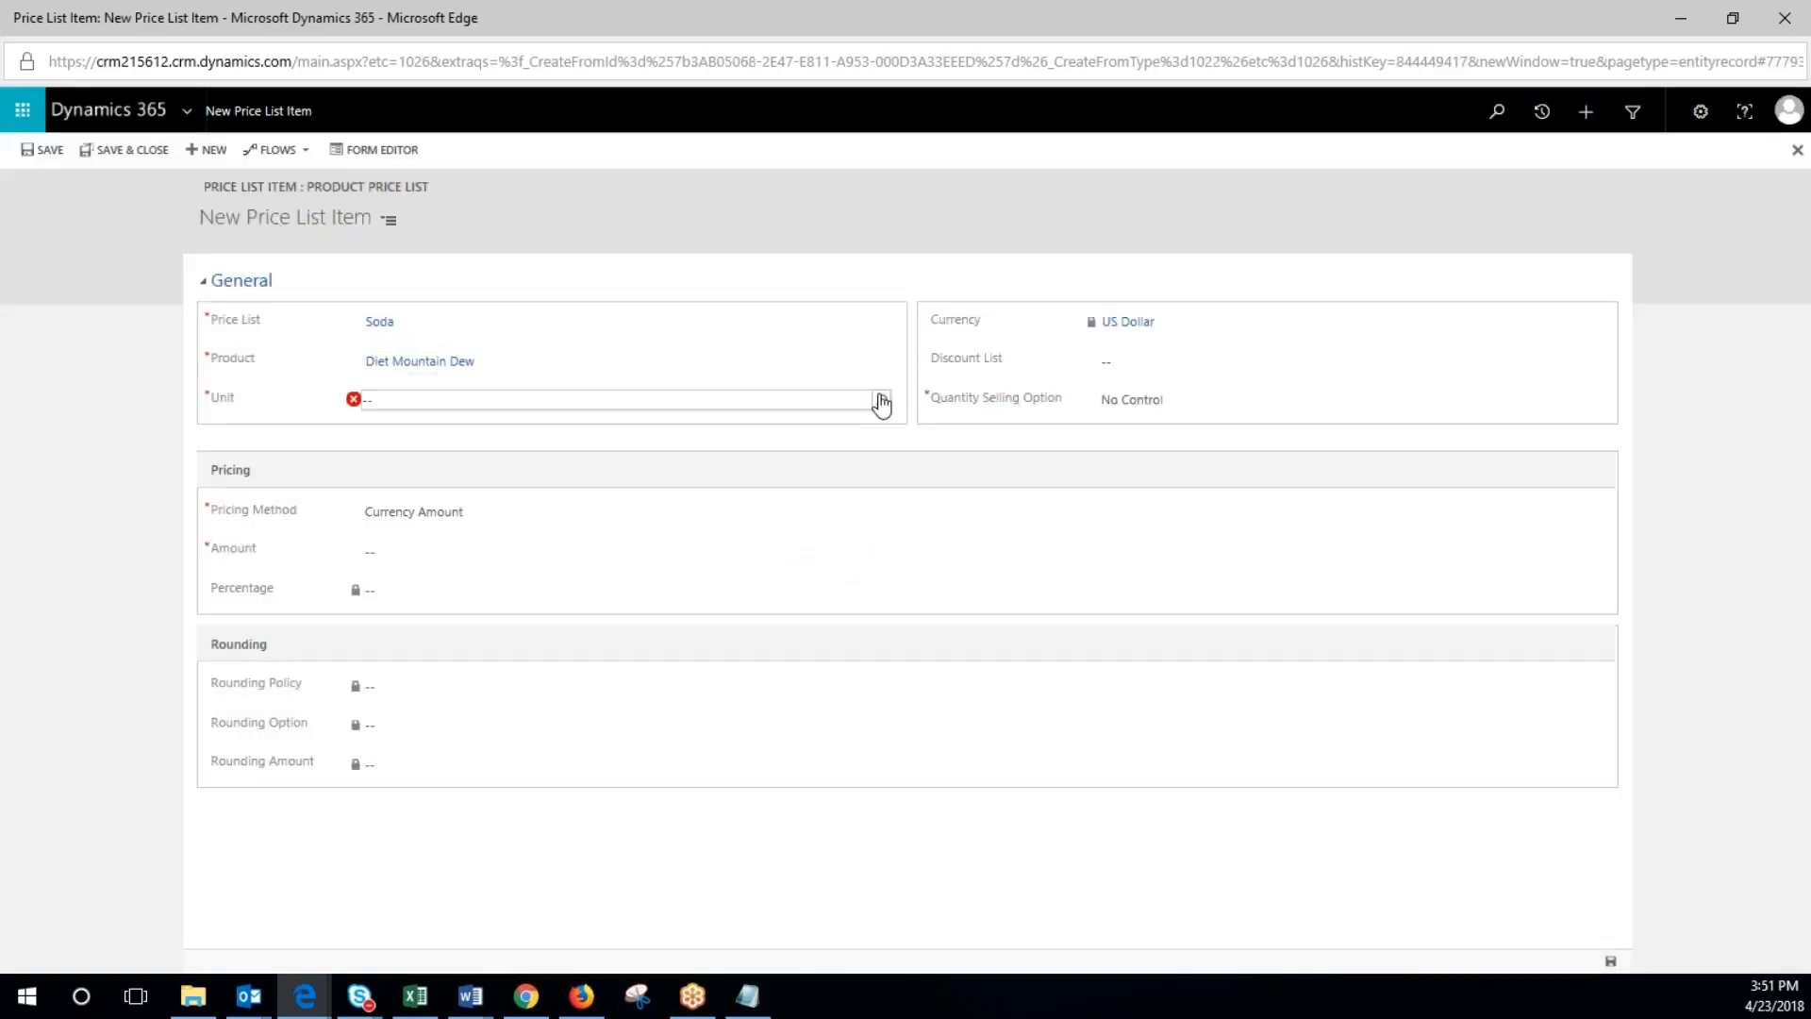
# Set the second item's unit to 6 Pack with amount $1.25 and save it
pyautogui.click(881, 403)
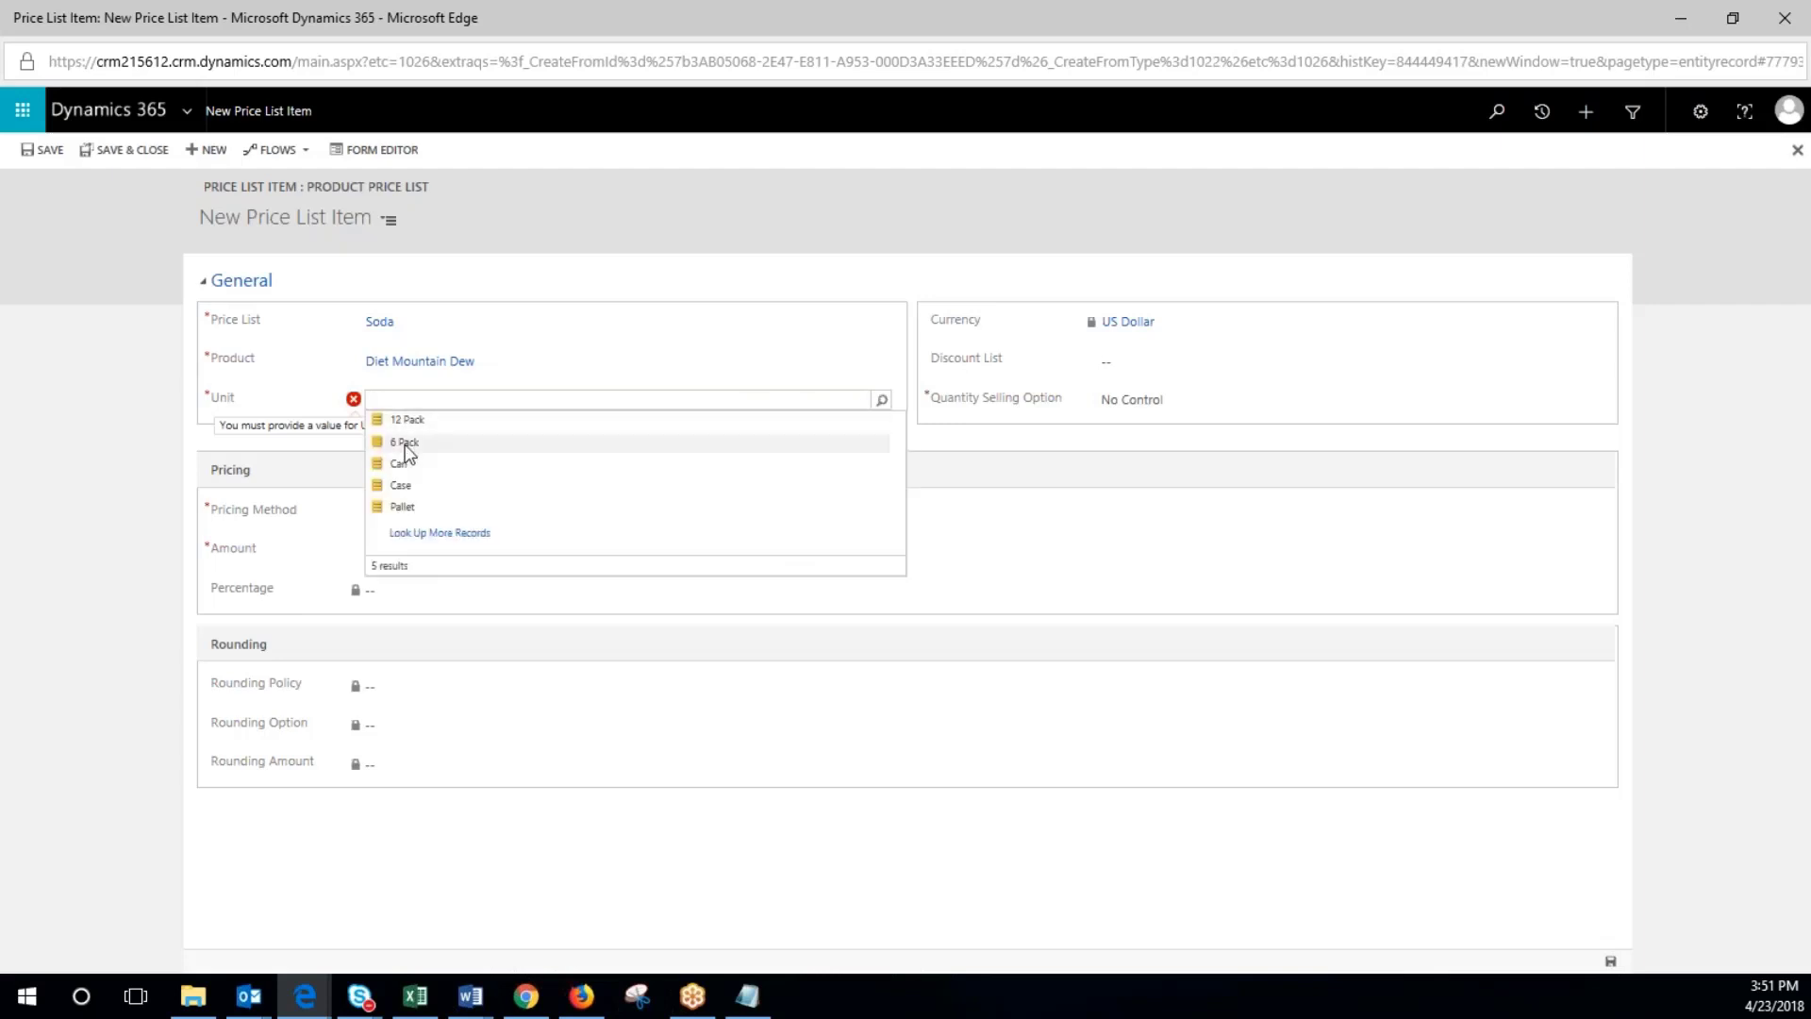
pyautogui.click(406, 443)
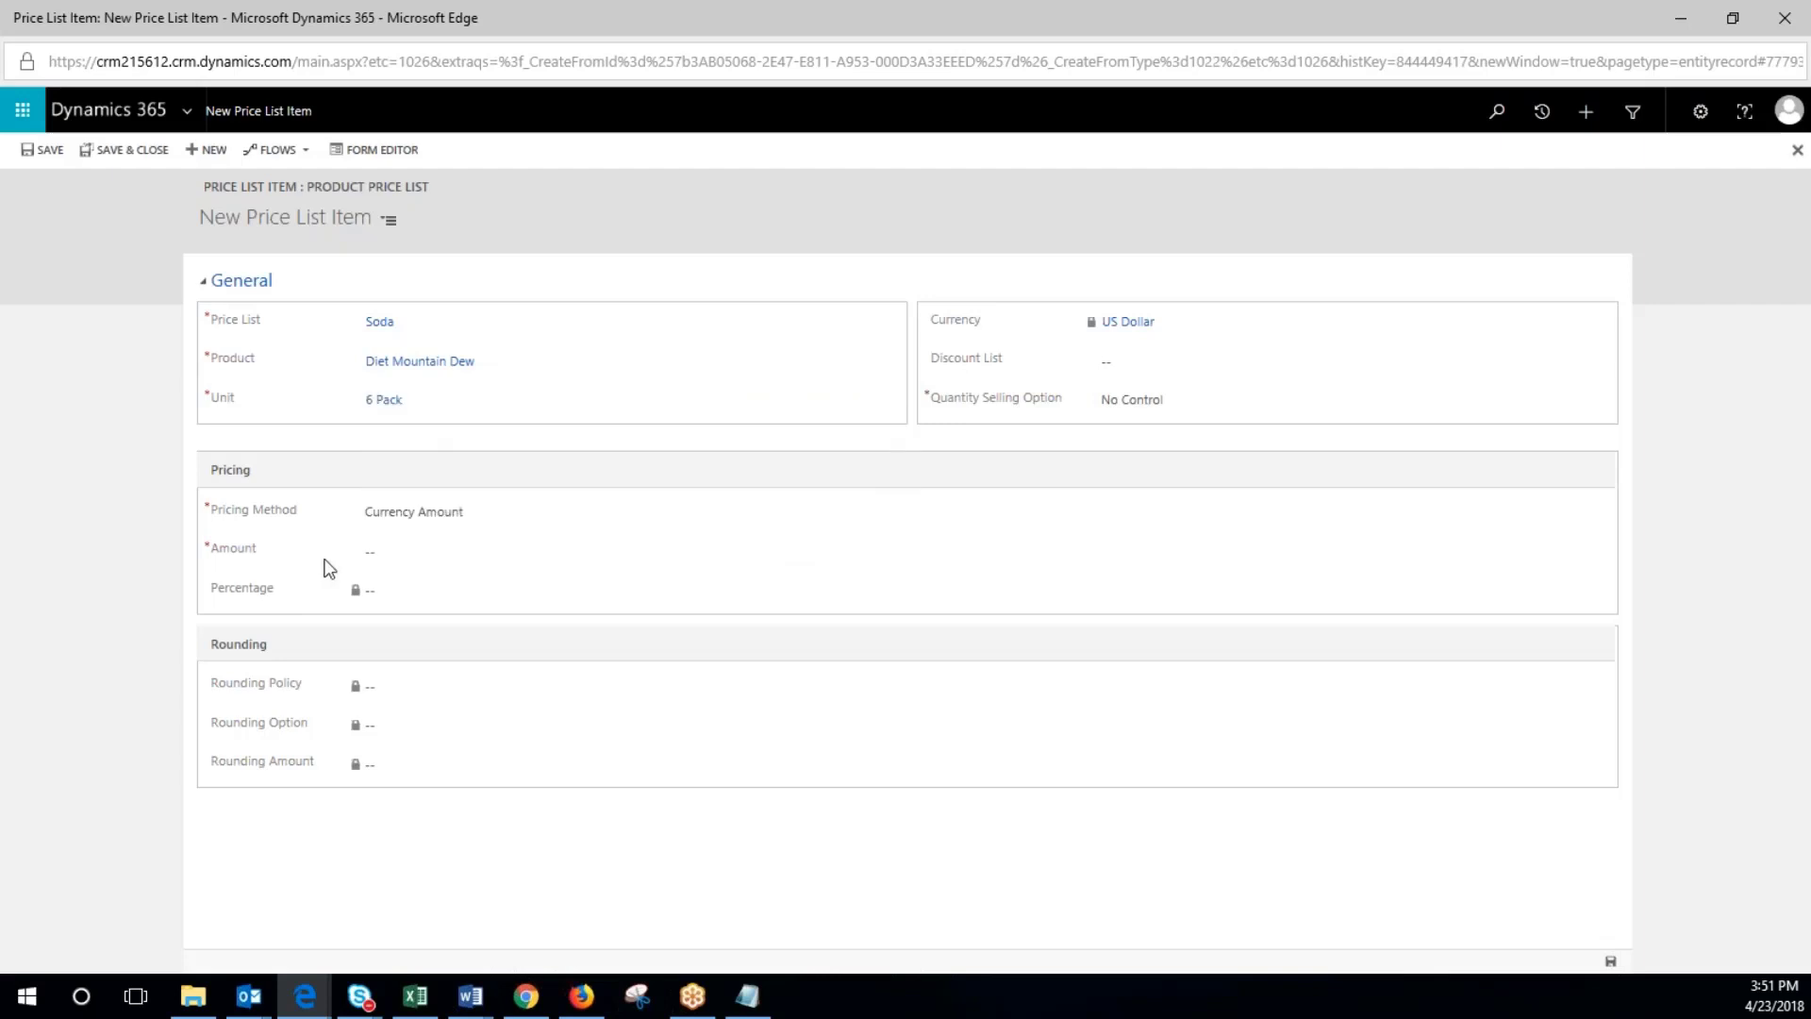
pyautogui.click(389, 556)
pyautogui.write('1')
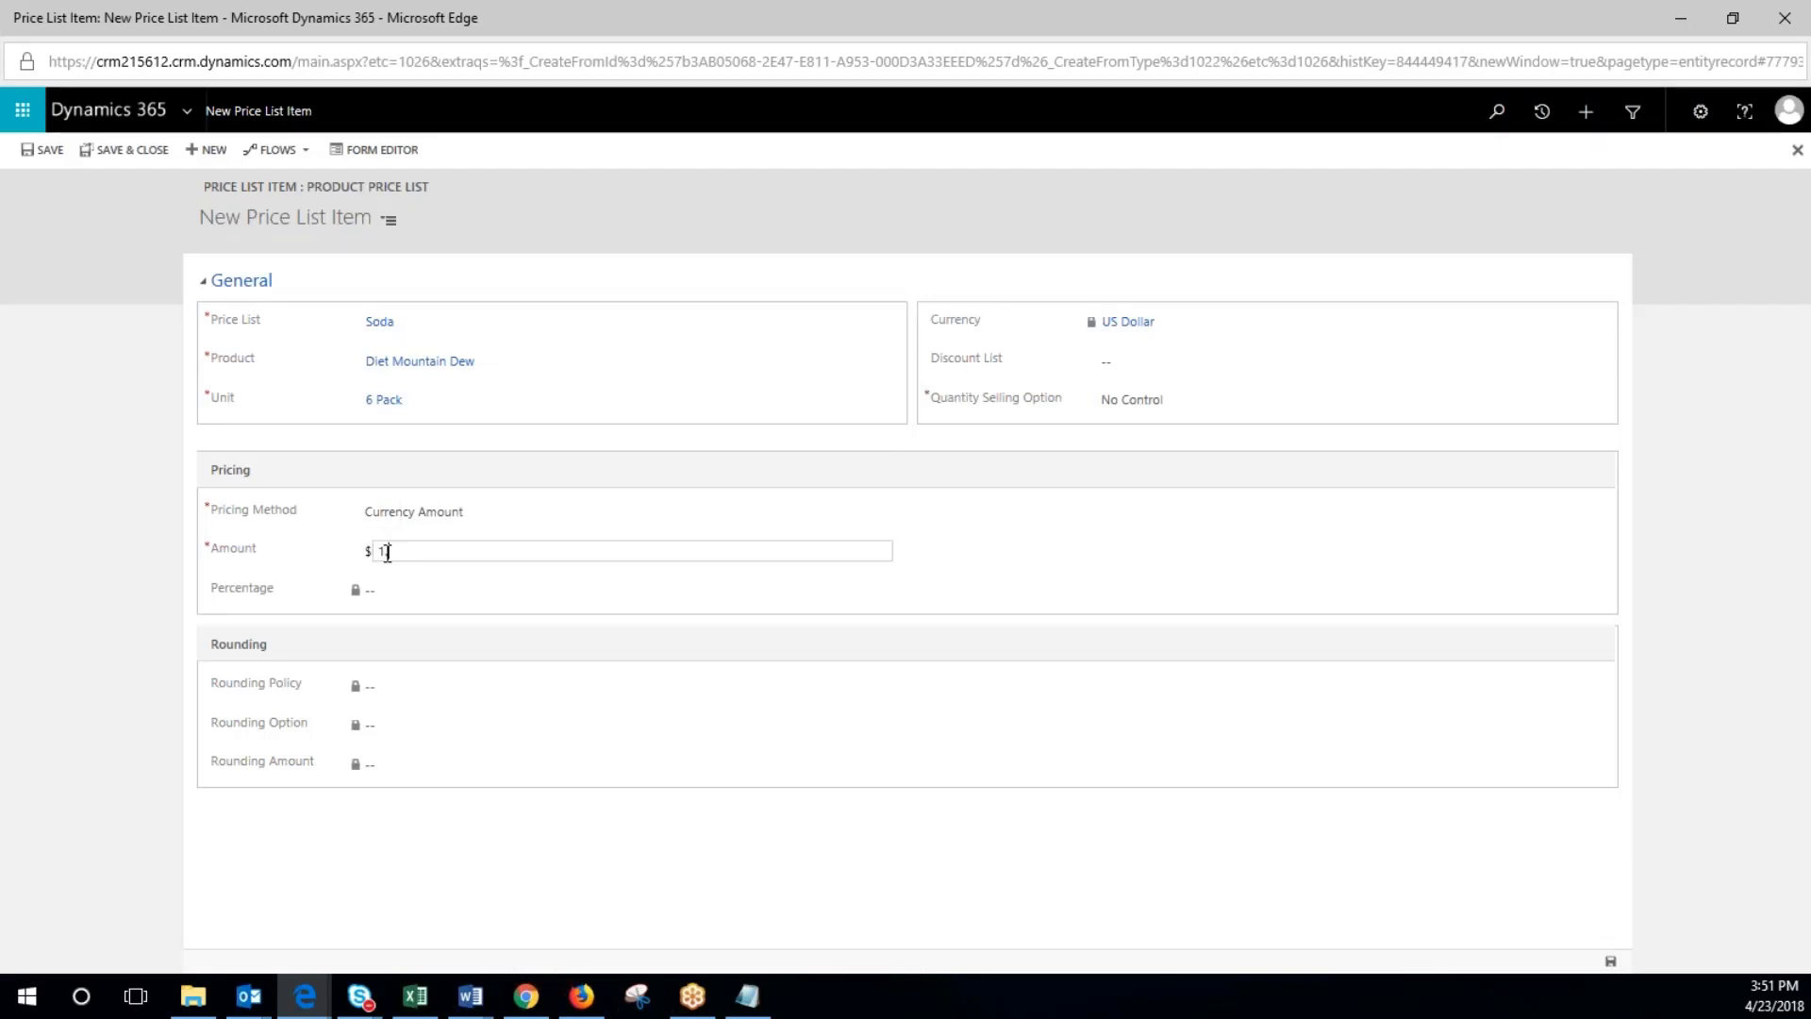
pyautogui.write('.25')
pyautogui.click(1610, 960)
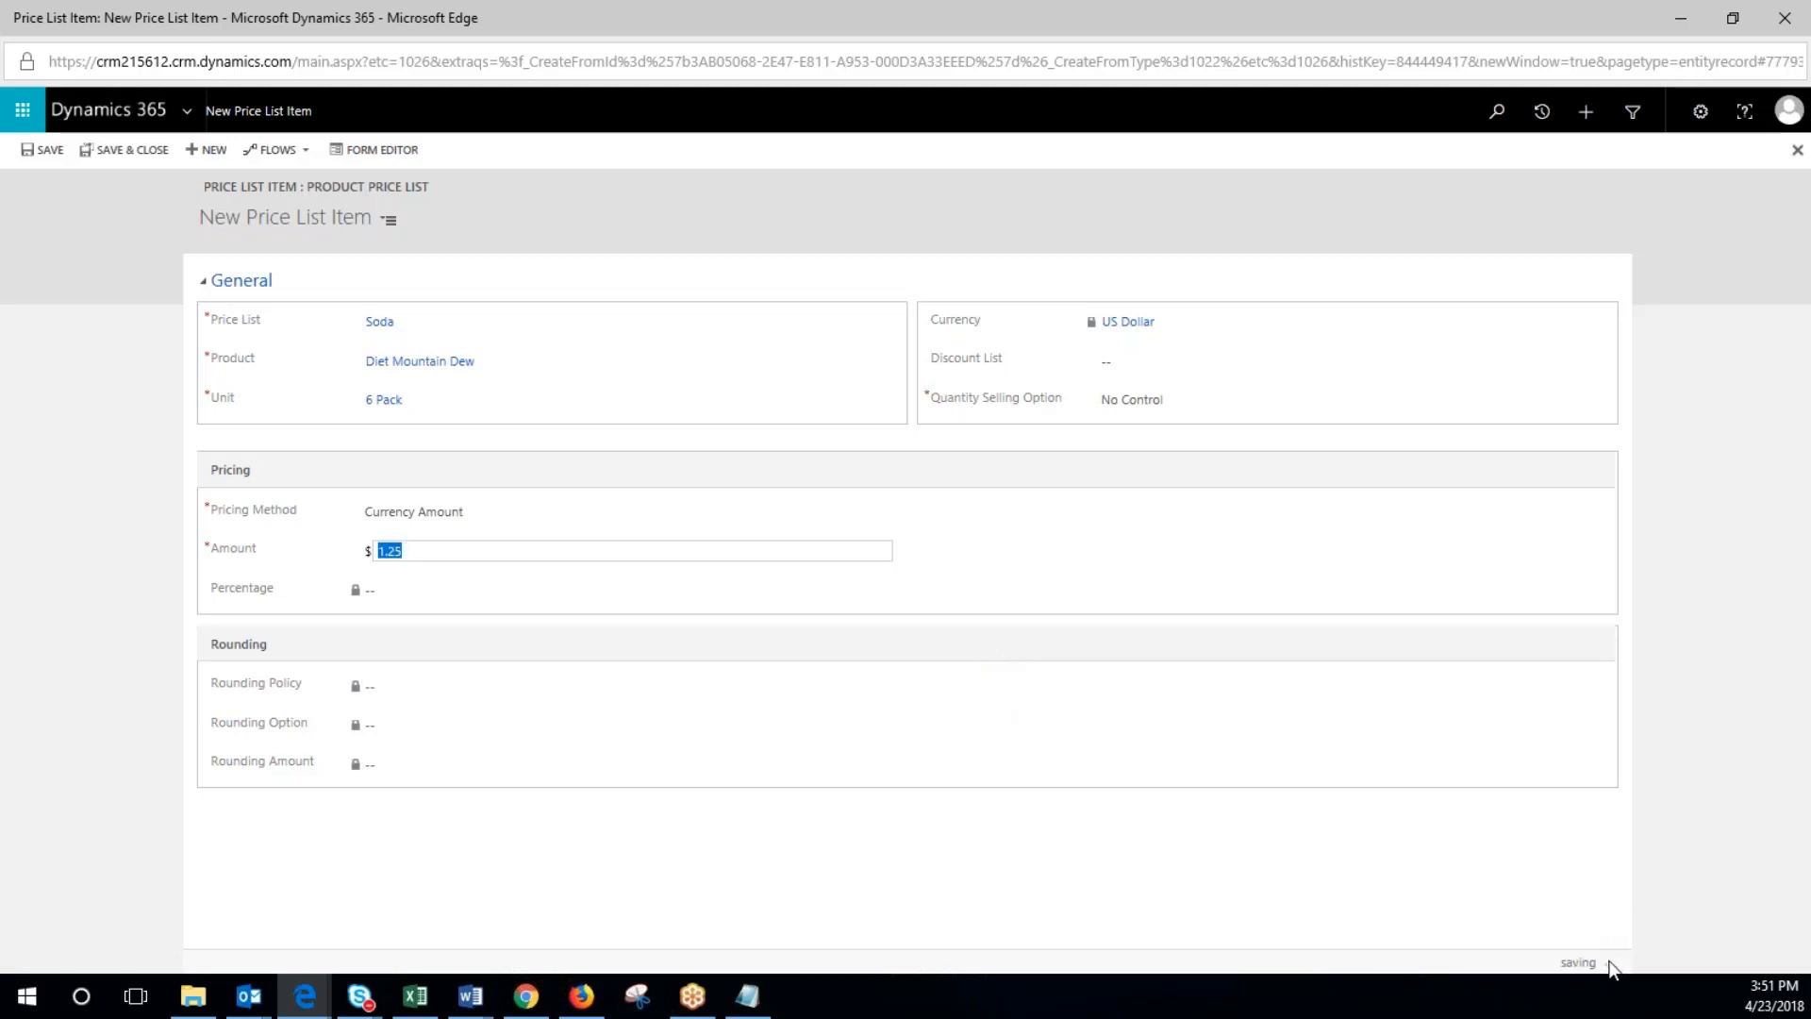